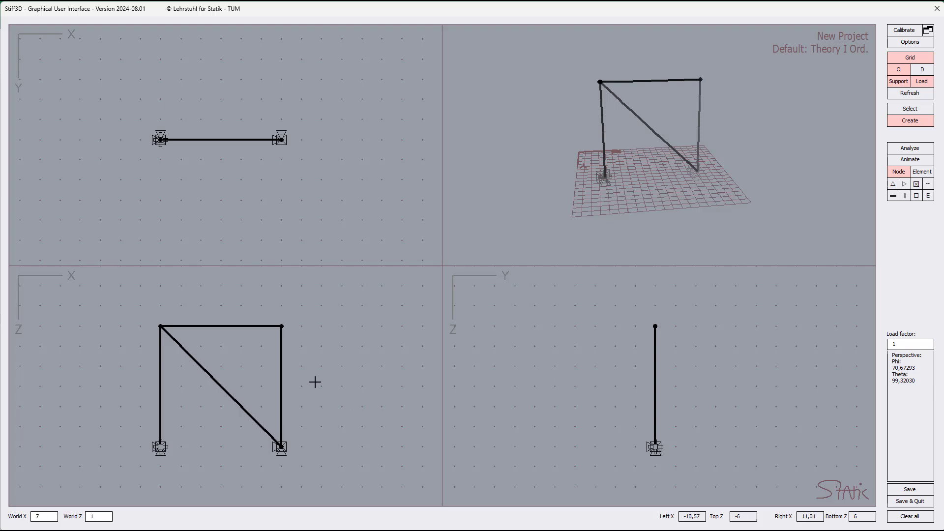
Maximize the XZ view and open the node properties of the frame's upper-right node, moving the dialog clear of the frame.
{"action": "right_click", "coordinate": [338, 299]}
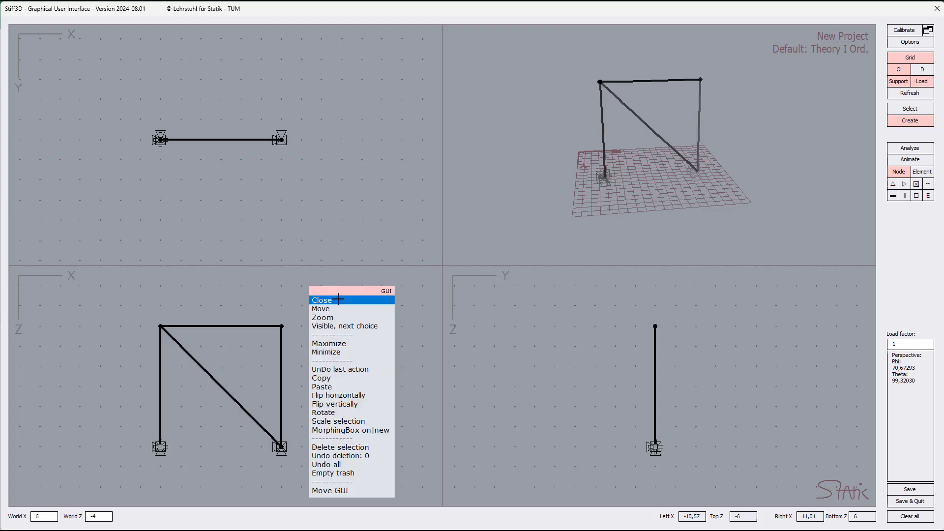
{"action": "left_click", "coordinate": [339, 342]}
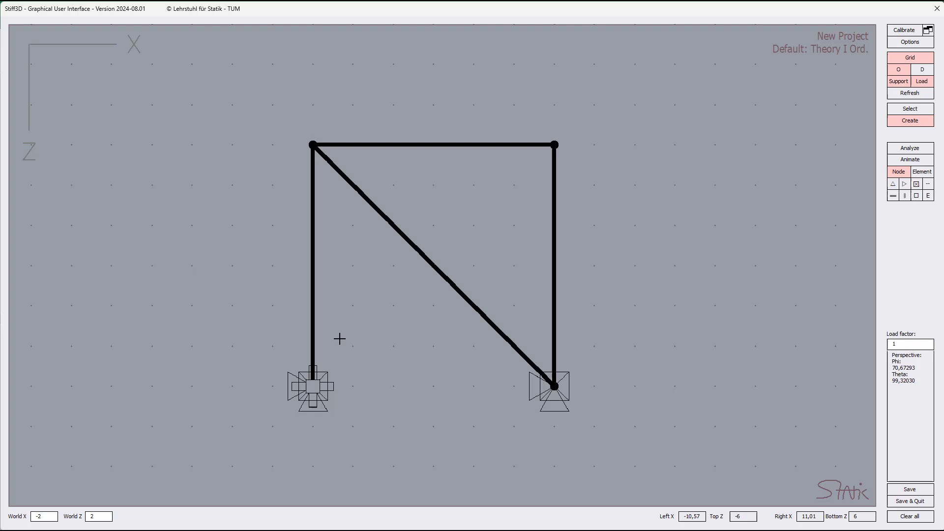
{"action": "right_click", "coordinate": [556, 144]}
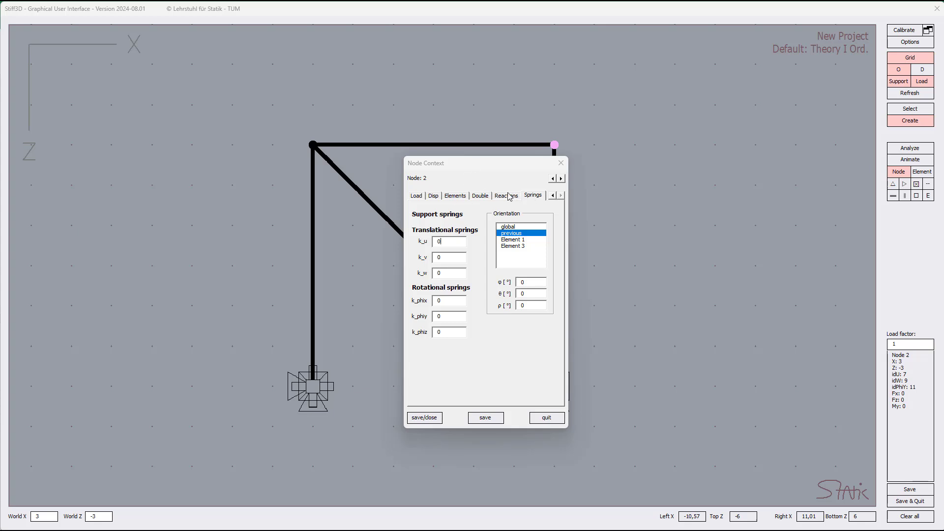
{"action": "double_click", "coordinate": [553, 196]}
{"action": "left_click", "coordinate": [422, 197]}
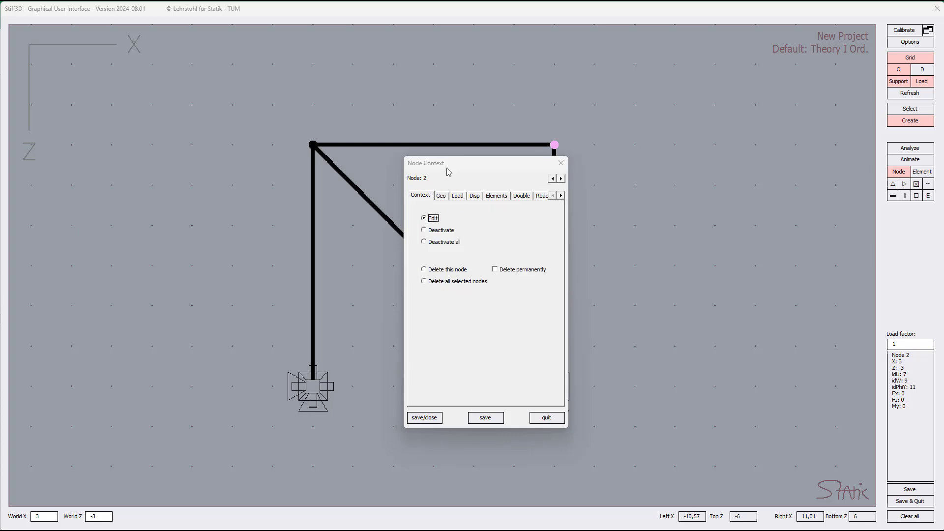
{"action": "left_click_drag", "start_coordinate": [454, 167], "coordinate": [646, 142]}
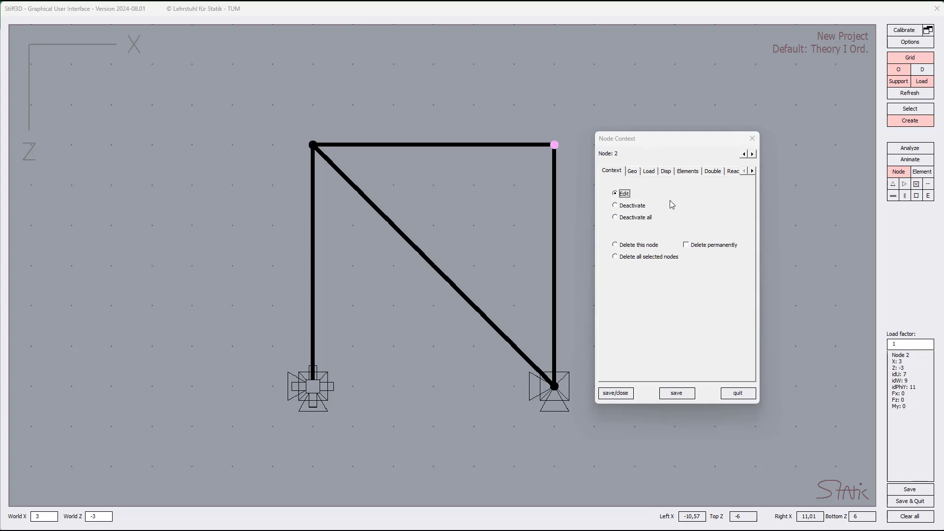
{"action": "left_click", "coordinate": [646, 206]}
{"action": "left_click", "coordinate": [630, 218]}
{"action": "left_click", "coordinate": [624, 195]}
Try a u-direction support on the upper-right node, saving the node with it, and remove the support again.
{"action": "left_click", "coordinate": [633, 172]}
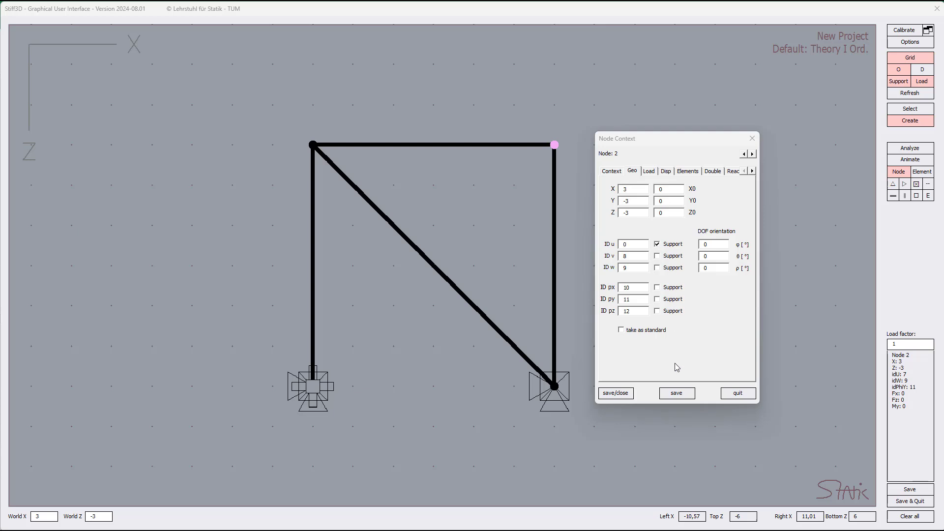
{"action": "left_click", "coordinate": [677, 394]}
{"action": "left_click", "coordinate": [657, 244]}
{"action": "left_click", "coordinate": [677, 393]}
Try rotational supports about py and px on the upper-right node, saving each, and remove both again.
{"action": "left_click", "coordinate": [658, 299]}
{"action": "left_click", "coordinate": [674, 398]}
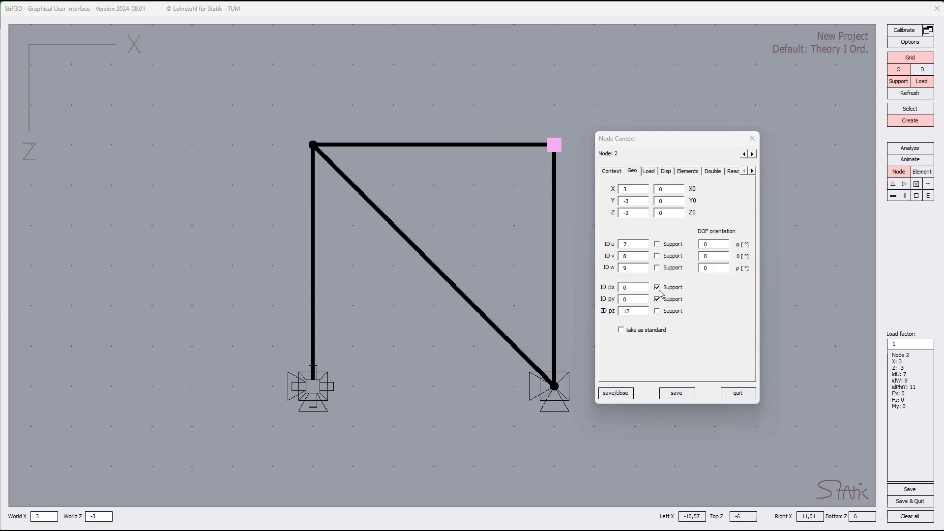
{"action": "left_click", "coordinate": [677, 398]}
{"action": "left_click", "coordinate": [657, 288]}
{"action": "left_click", "coordinate": [660, 299]}
{"action": "left_click", "coordinate": [677, 396]}
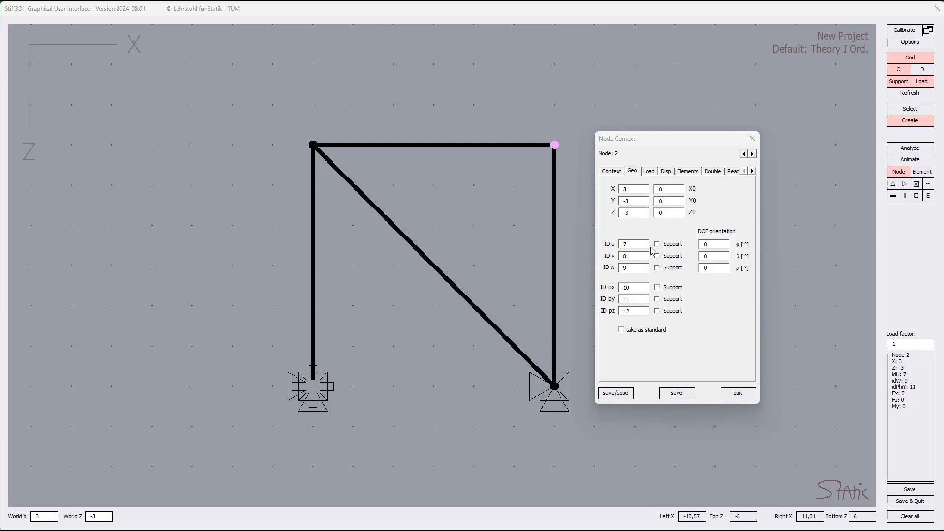
Apply a force Fz of 1 and a moment My of 1 to the upper-right node.
{"action": "left_click", "coordinate": [649, 172]}
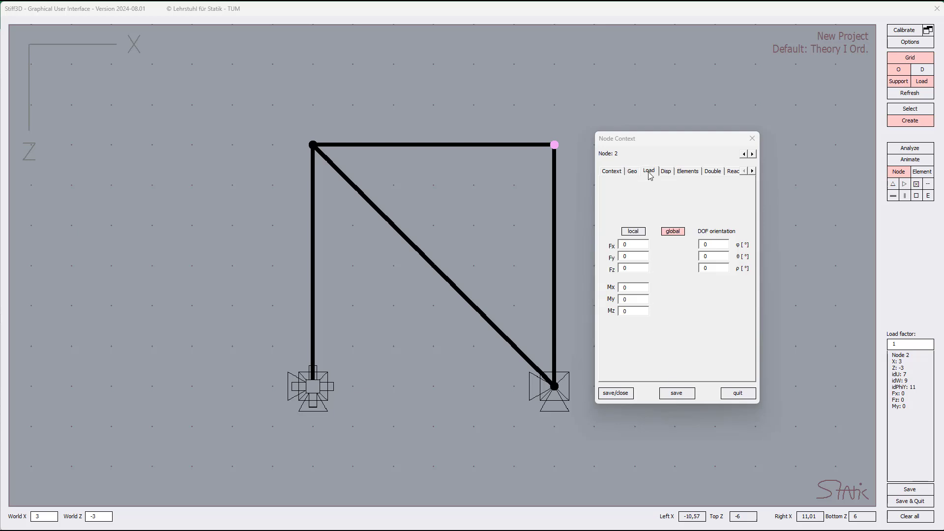
{"action": "double_click", "coordinate": [641, 266]}
{"action": "type", "text": "1"}
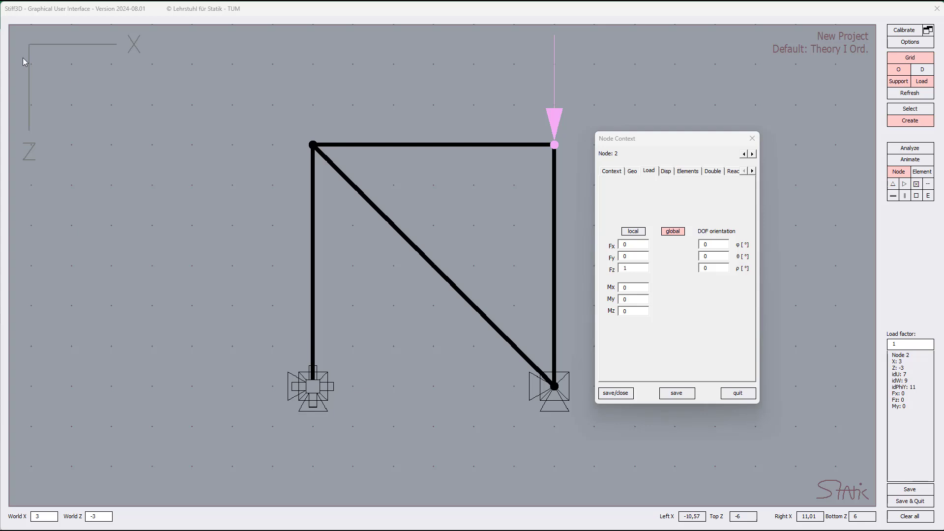
{"action": "double_click", "coordinate": [624, 299]}
{"action": "type", "text": "1"}
Add moments Mx of 1 and Mz of 1 to the upper-right node's load.
{"action": "double_click", "coordinate": [617, 288]}
{"action": "type", "text": "1"}
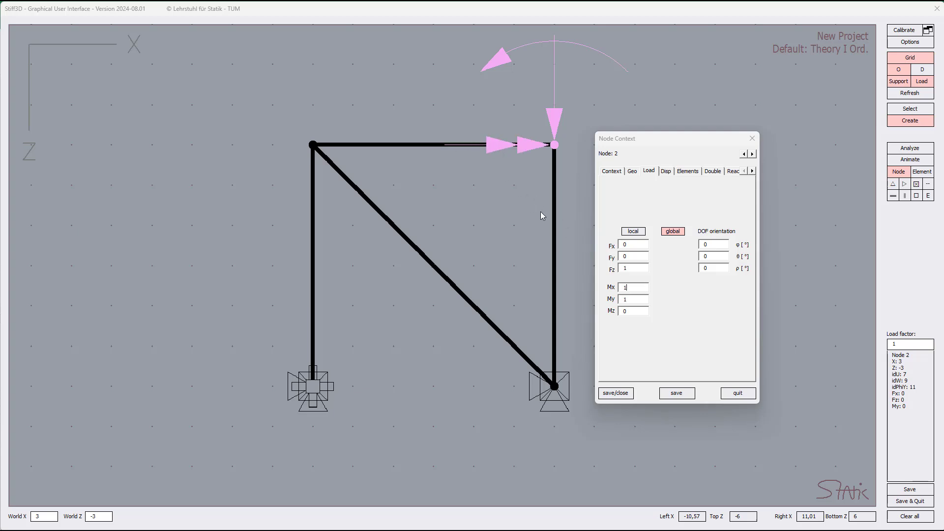
{"action": "double_click", "coordinate": [620, 311]}
{"action": "type", "text": "1"}
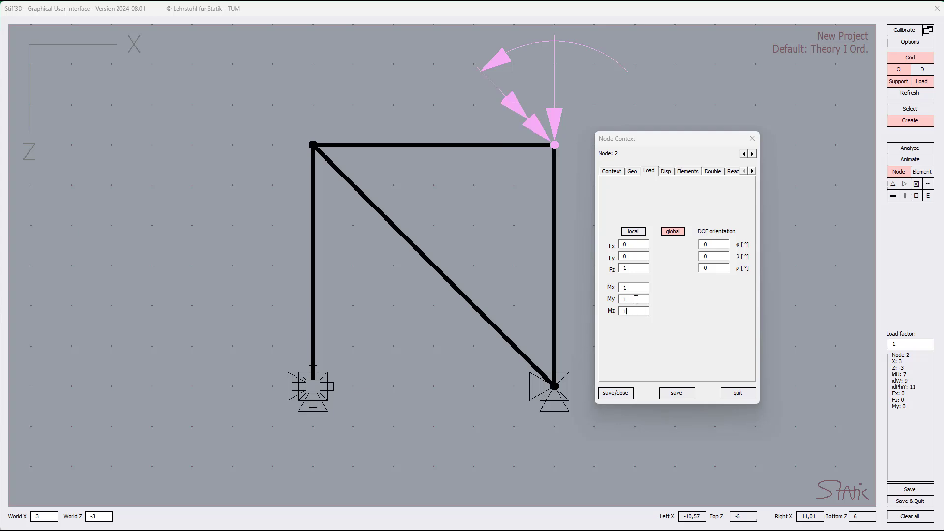
Reset the node's force Fz and its moments Mx, My and Mz to 0.
{"action": "double_click", "coordinate": [620, 287]}
{"action": "type", "text": "0"}
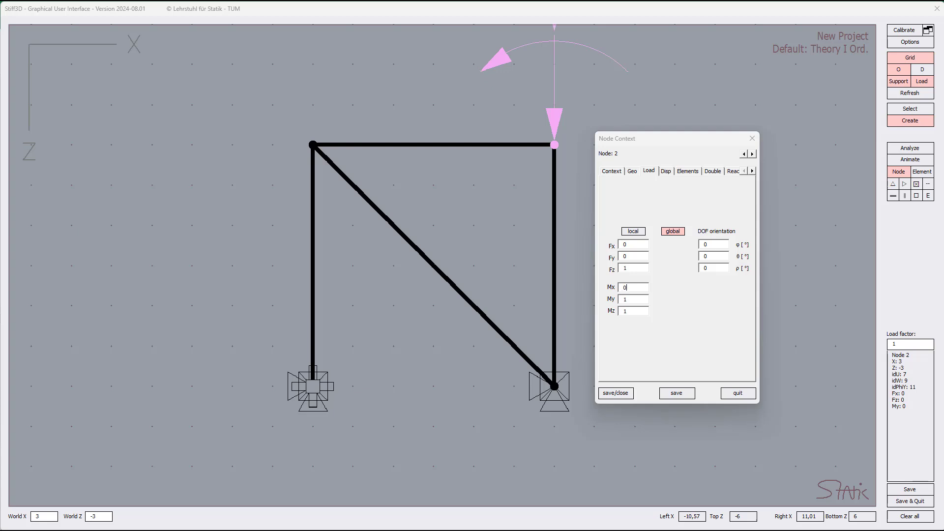
{"action": "double_click", "coordinate": [623, 269]}
{"action": "type", "text": "0"}
{"action": "left_click_drag", "start_coordinate": [626, 311], "coordinate": [605, 312]}
{"action": "type", "text": "0"}
{"action": "left_click", "coordinate": [622, 298]}
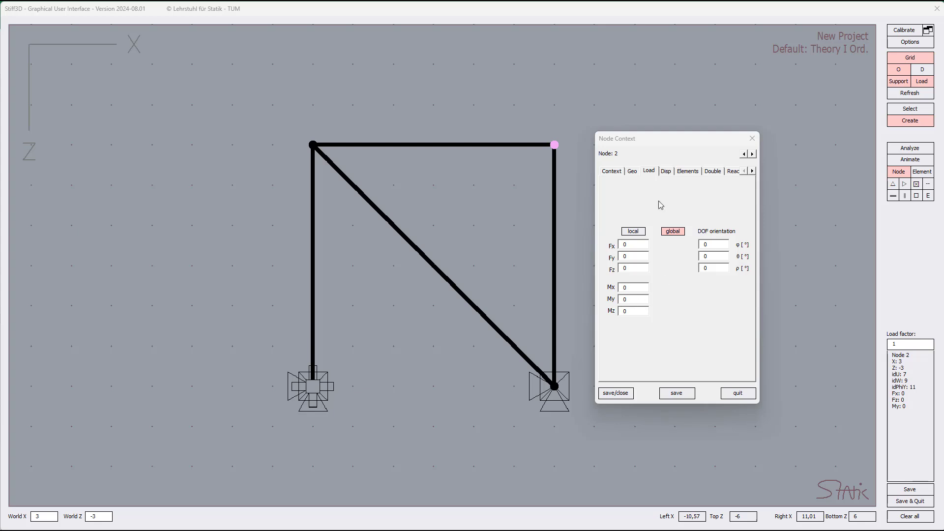
Align the node's DOF orientation in its geometry settings with Element 1, and switch it to Element 3.
{"action": "left_click", "coordinate": [632, 173]}
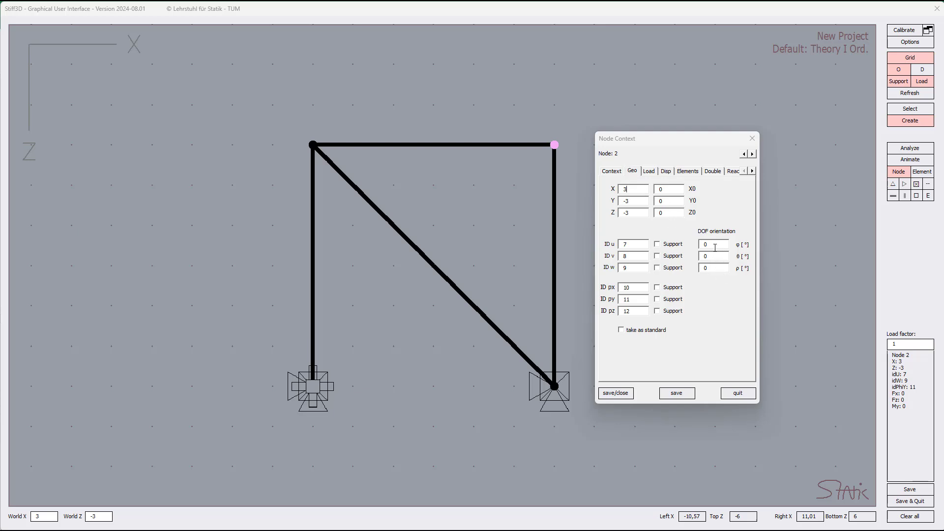
{"action": "left_click", "coordinate": [715, 244]}
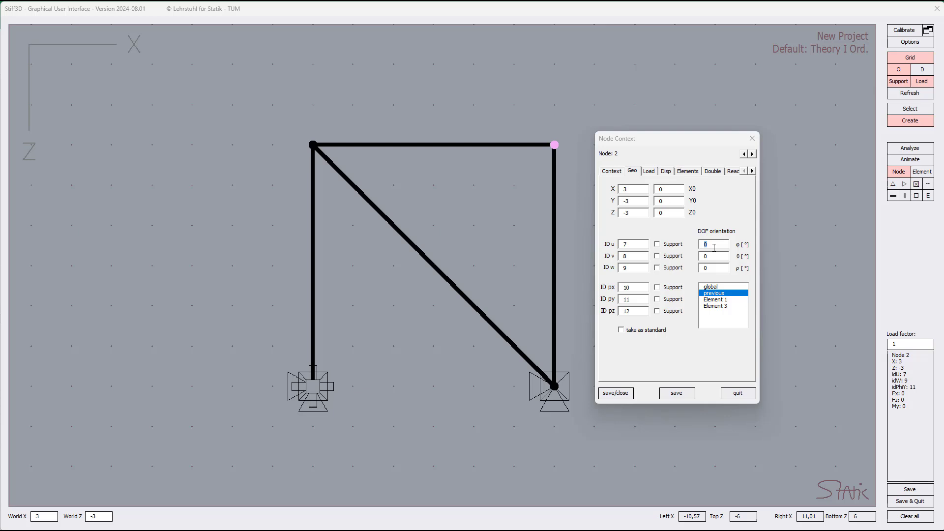
{"action": "double_click", "coordinate": [714, 248]}
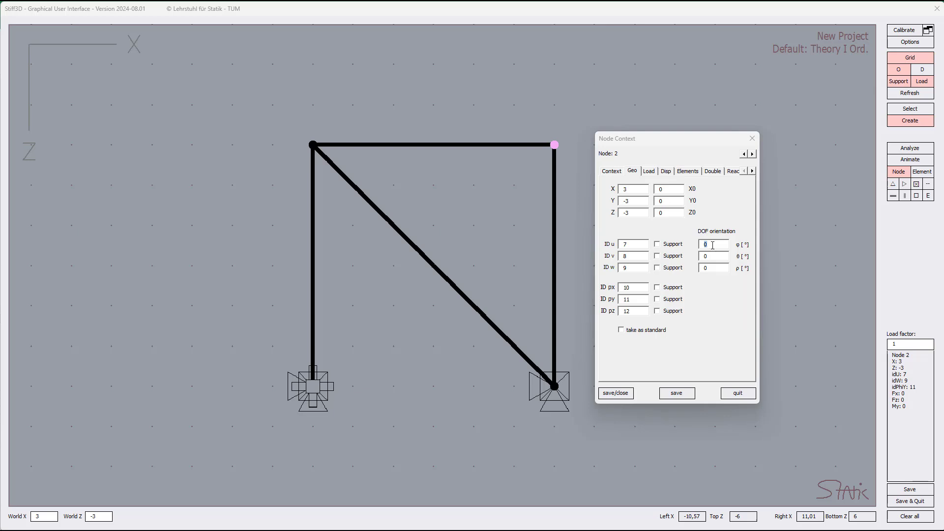
{"action": "left_click", "coordinate": [713, 245]}
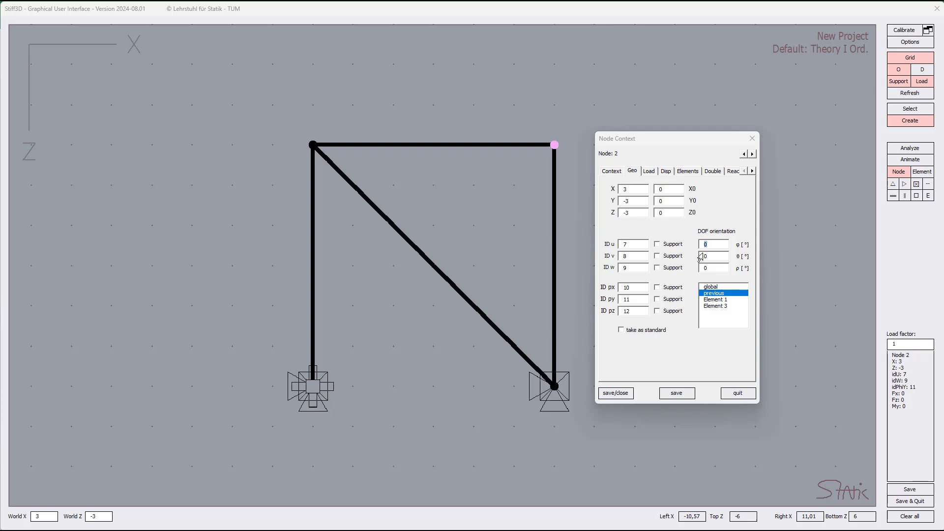
{"action": "left_click", "coordinate": [717, 301]}
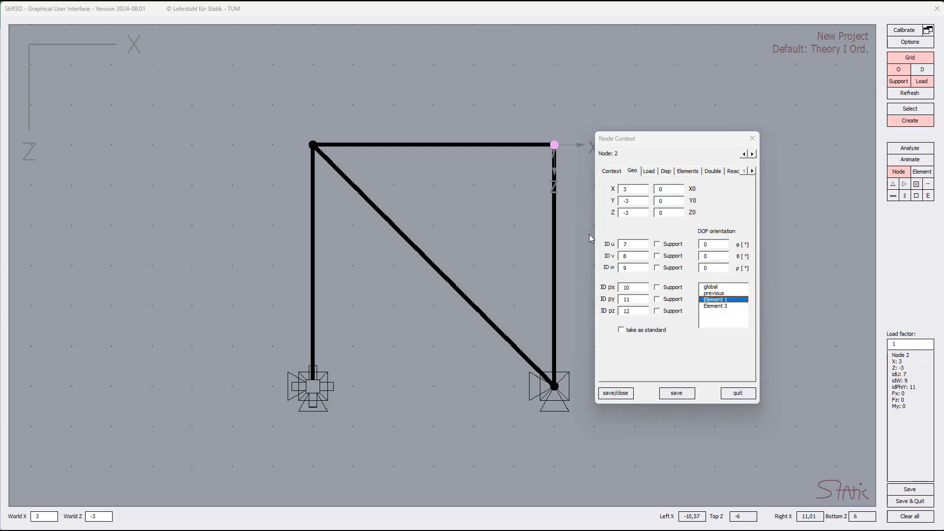
{"action": "left_click_drag", "start_coordinate": [651, 141], "coordinate": [696, 140]}
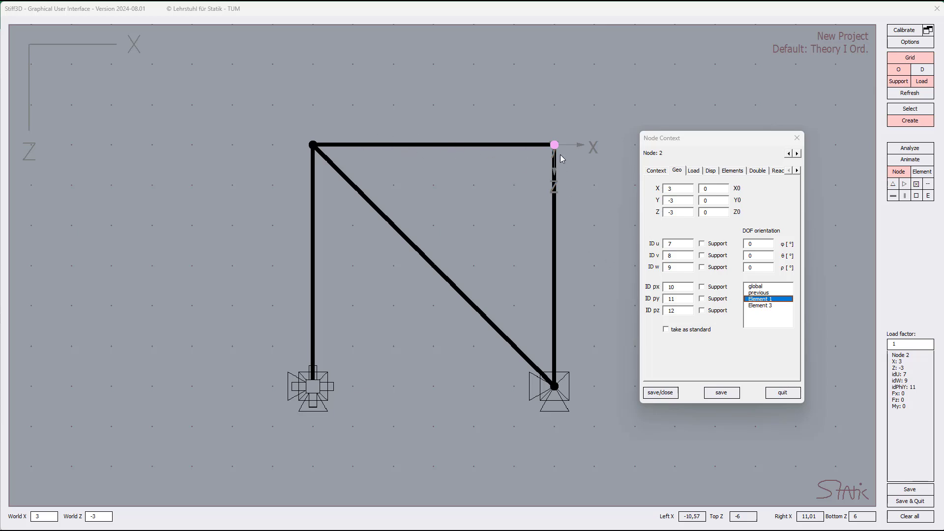
{"action": "left_click", "coordinate": [761, 306]}
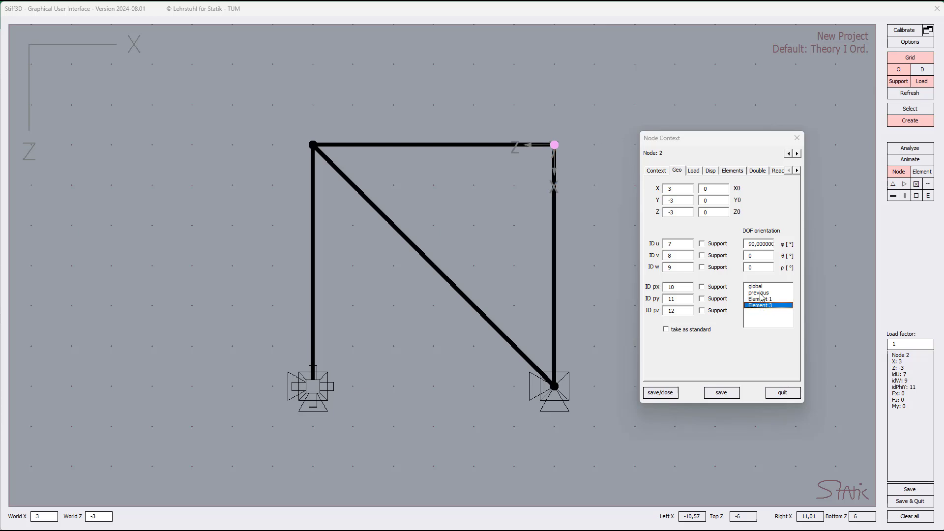
{"action": "left_click", "coordinate": [761, 300]}
{"action": "left_click", "coordinate": [761, 306]}
Set the node's DOF orientation angles θ and φ to 30° each.
{"action": "left_click_drag", "start_coordinate": [763, 257], "coordinate": [742, 258]}
{"action": "type", "text": "30"}
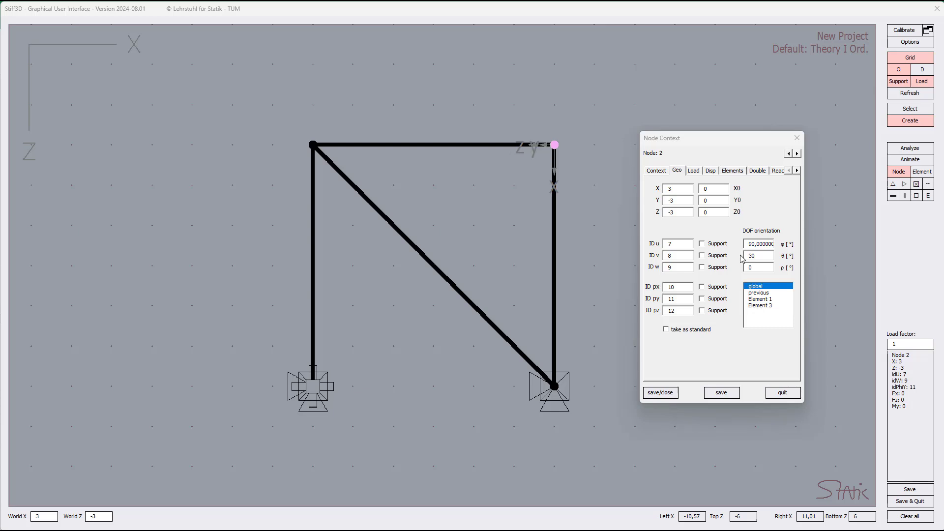
{"action": "left_click", "coordinate": [772, 244]}
{"action": "double_click", "coordinate": [773, 247]}
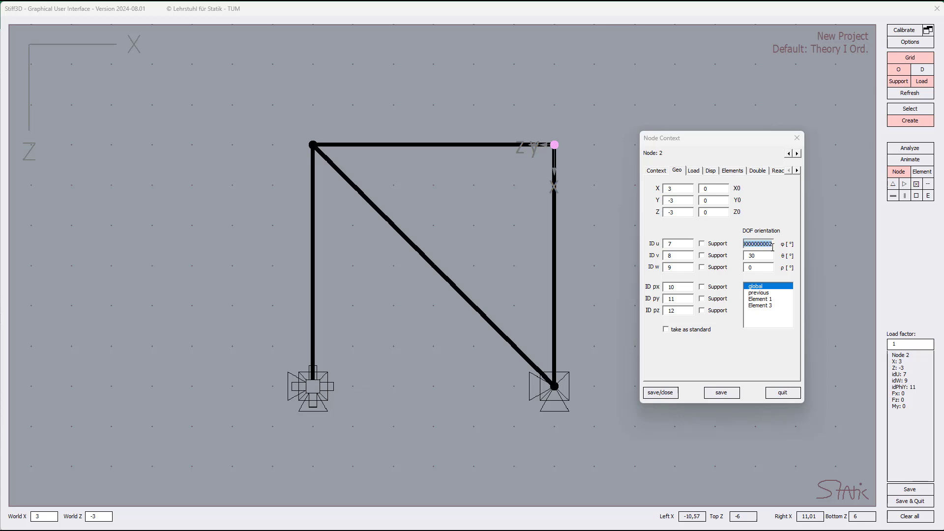
{"action": "key", "text": "BackSpace"}
{"action": "type", "text": "30"}
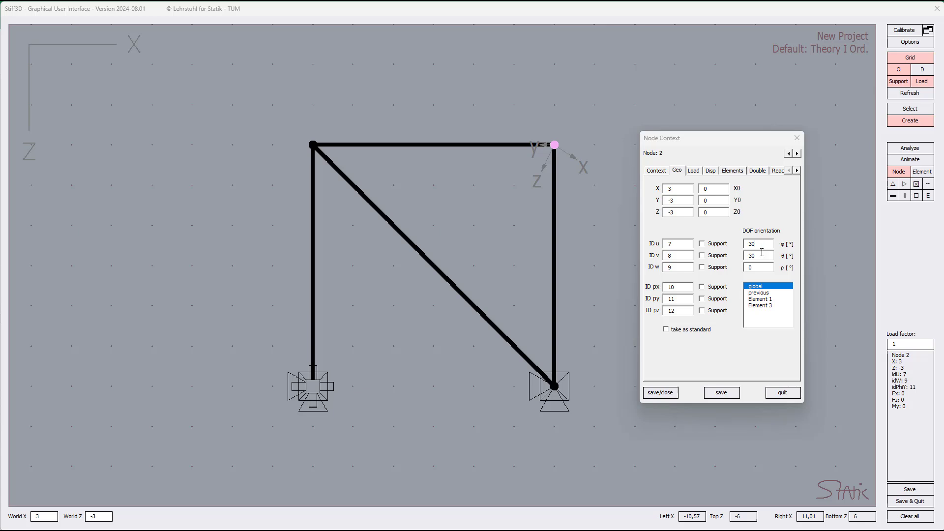
Reset the DOF orientation to global with φ at 30°, and apply a global force Fx of 1 to the node.
{"action": "left_click", "coordinate": [761, 288]}
{"action": "type", "text": "30"}
{"action": "left_click", "coordinate": [698, 170]}
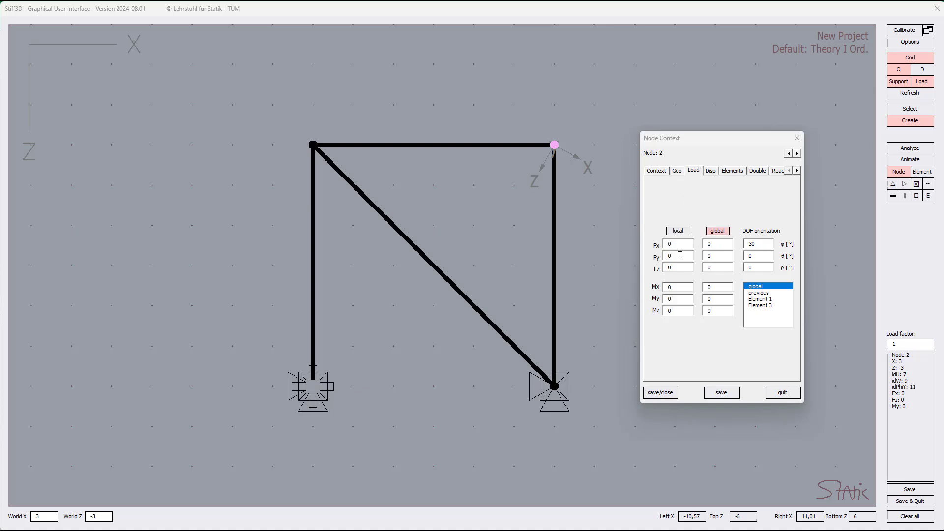
{"action": "type", "text": "1"}
{"action": "type", "text": "01"}
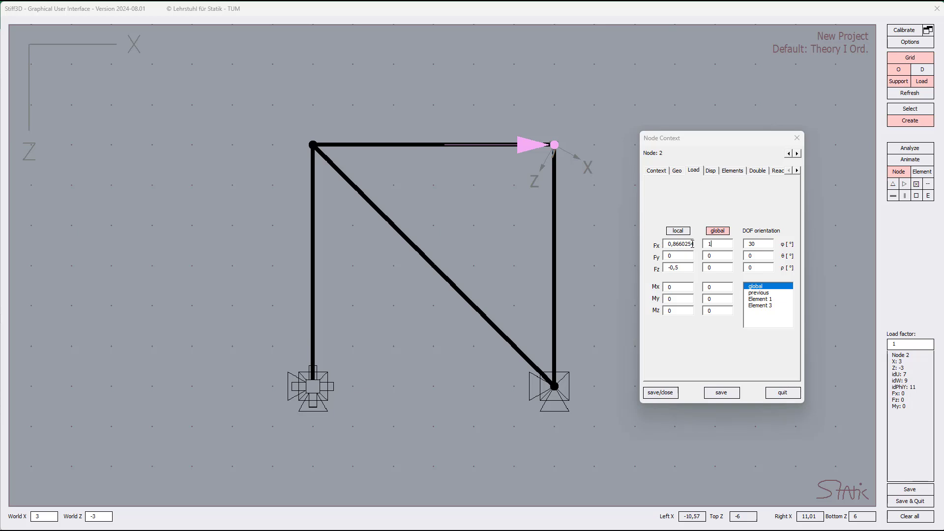
Align the load's DOF orientation with Element 3 and define a local force Fx of 1 with no Fz component.
{"action": "left_click", "coordinate": [761, 301]}
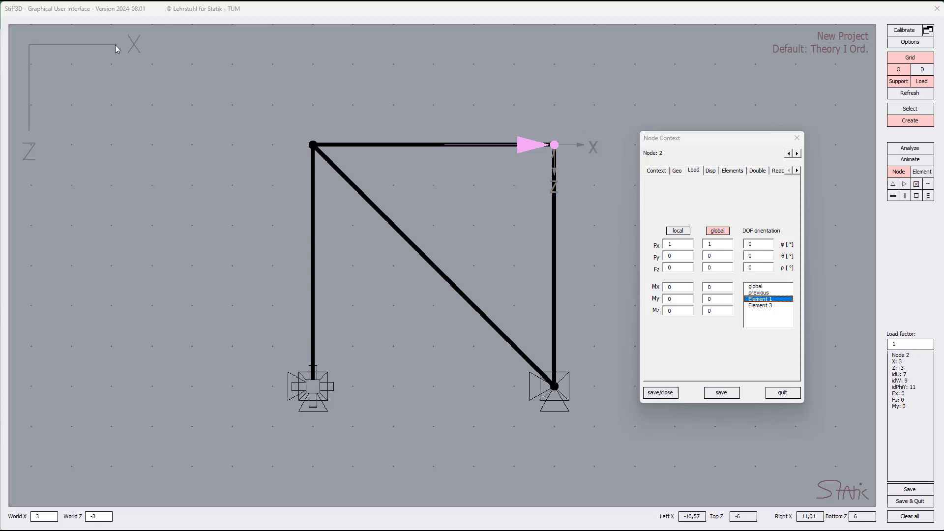
{"action": "left_click", "coordinate": [770, 307]}
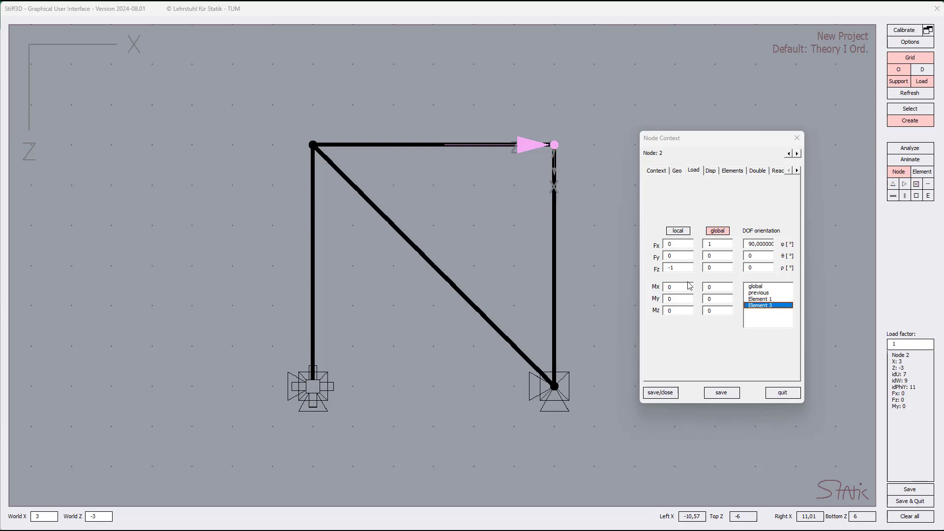
{"action": "left_click", "coordinate": [682, 232]}
{"action": "double_click", "coordinate": [682, 267]}
{"action": "key", "text": "BackSpace"}
{"action": "type", "text": "1"}
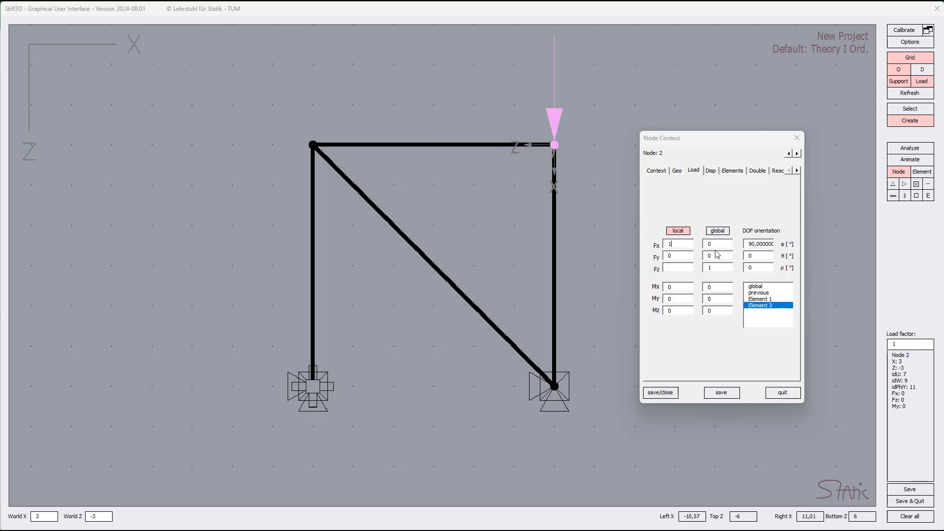
{"action": "double_click", "coordinate": [704, 270]}
{"action": "key", "text": "BackSpace"}
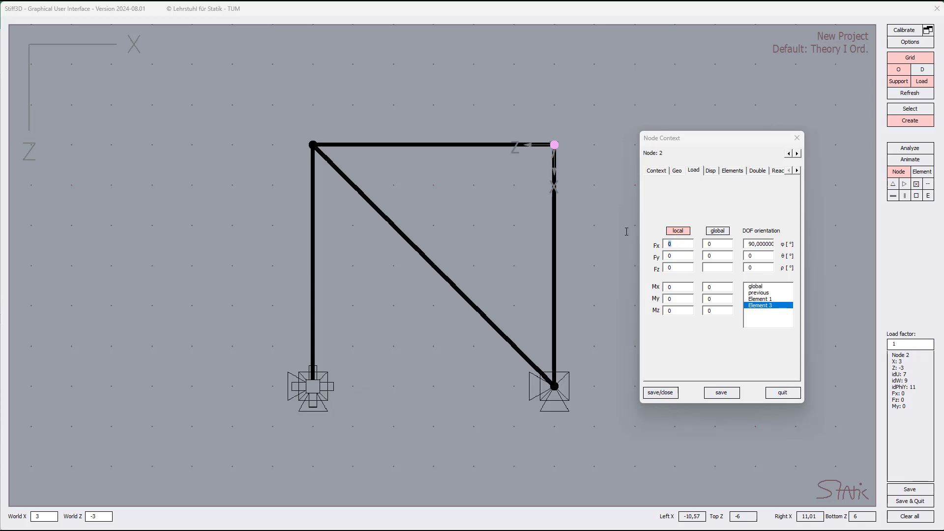
{"action": "type", "text": "1"}
Switch the local load's DOF orientation through Element 1, global and previous, ending on Element 3.
{"action": "left_click", "coordinate": [760, 300]}
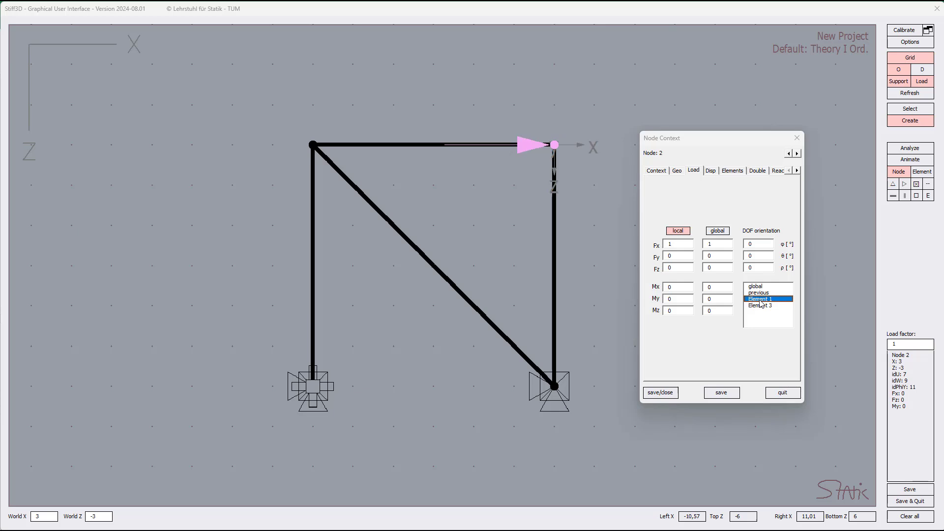
{"action": "left_click", "coordinate": [755, 286]}
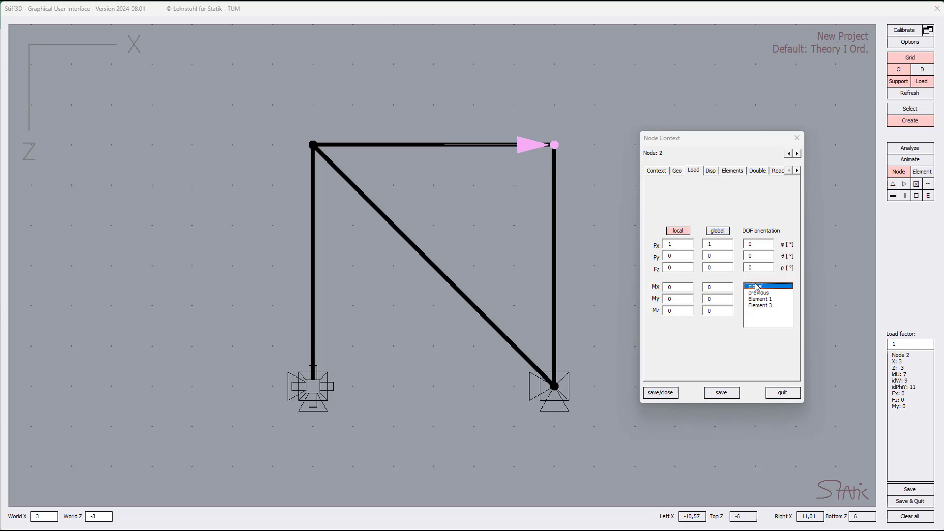
{"action": "left_click", "coordinate": [756, 293]}
{"action": "left_click", "coordinate": [755, 299]}
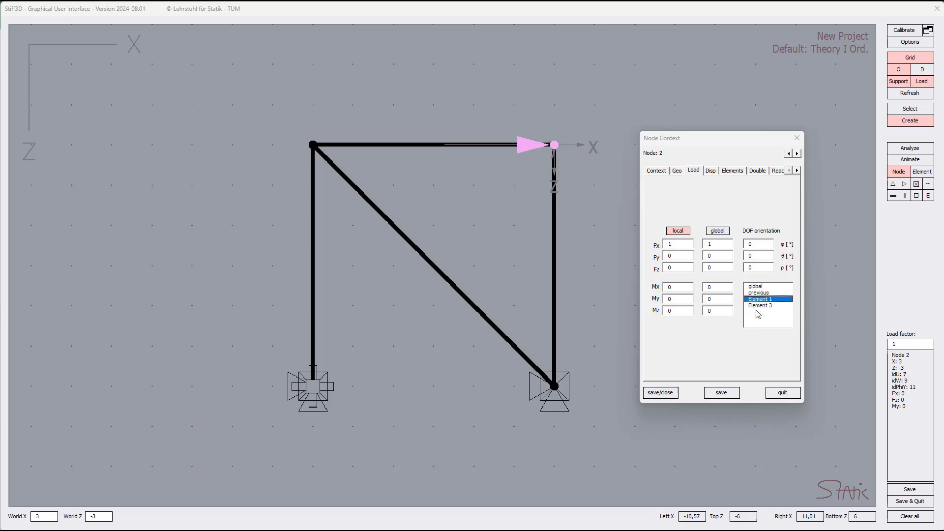
{"action": "left_click", "coordinate": [757, 307]}
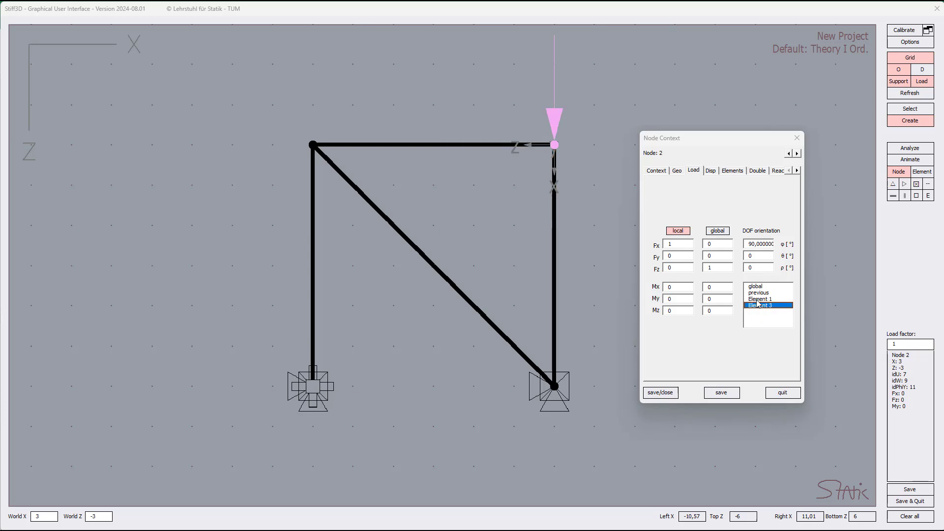
Align the local load with Element 1, change the load definition to global, and toggle the DOF orientation between Element 3 and Element 1.
{"action": "left_click", "coordinate": [759, 301]}
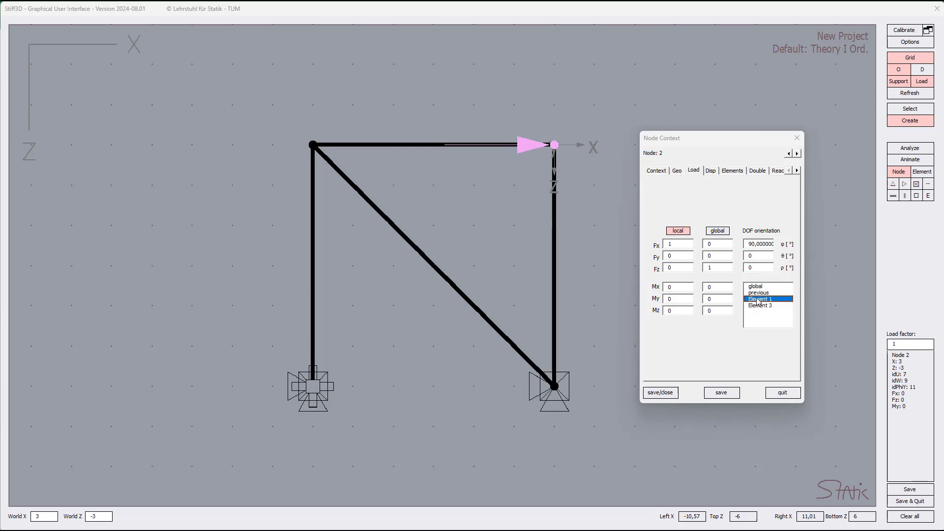
{"action": "left_click", "coordinate": [717, 231]}
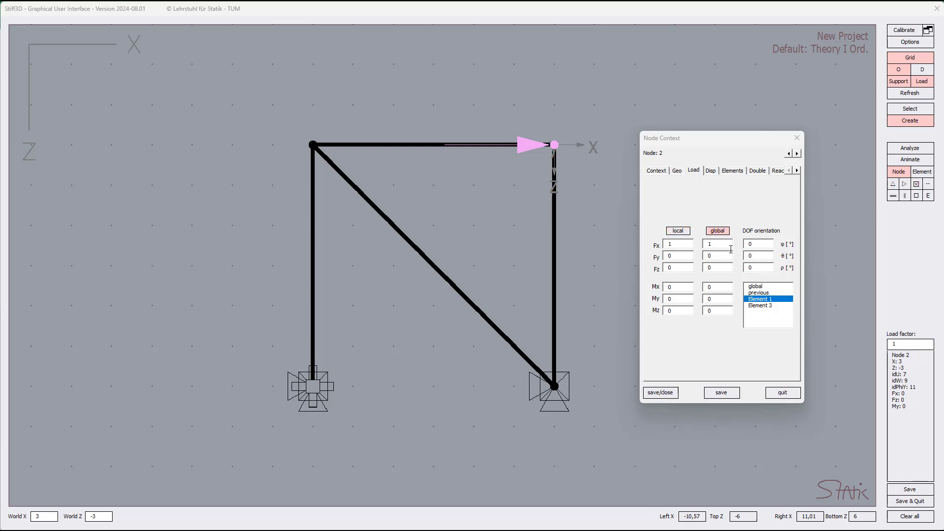
{"action": "left_click", "coordinate": [761, 307]}
{"action": "left_click", "coordinate": [759, 300]}
Change the load definition back to local, return the DOF orientation to global, and set the node's force Fx to 0.
{"action": "left_click", "coordinate": [678, 230]}
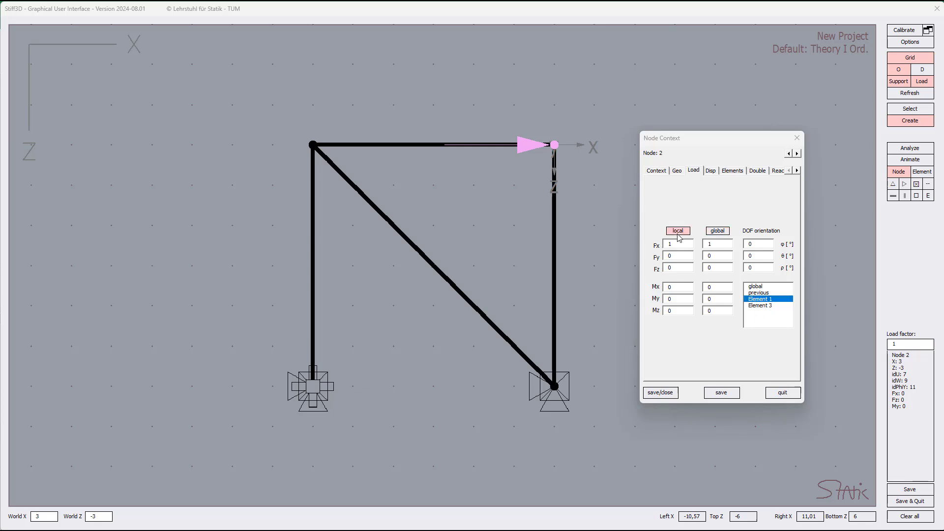
{"action": "left_click", "coordinate": [769, 306]}
{"action": "left_click", "coordinate": [767, 299]}
{"action": "left_click", "coordinate": [763, 293]}
{"action": "left_click", "coordinate": [762, 286]}
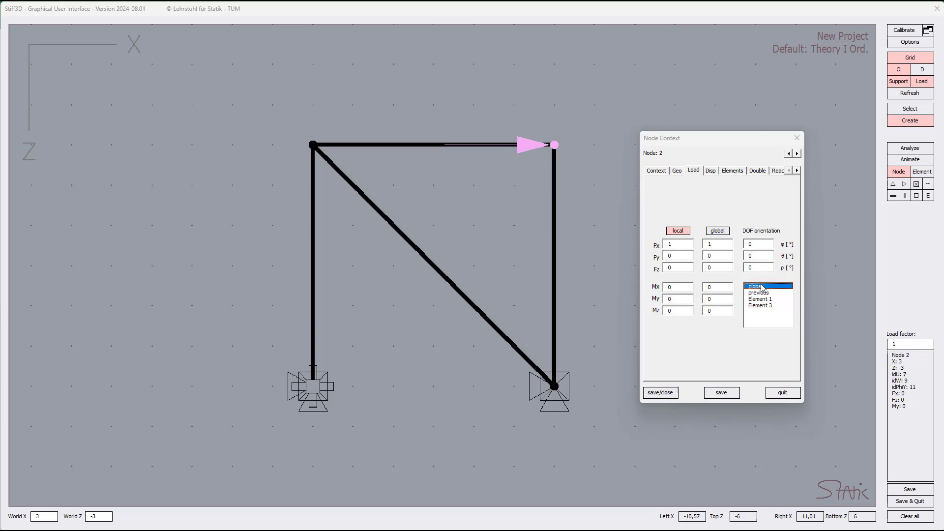
{"action": "left_click_drag", "start_coordinate": [716, 245], "coordinate": [694, 245]}
{"action": "key", "text": "BackSpace"}
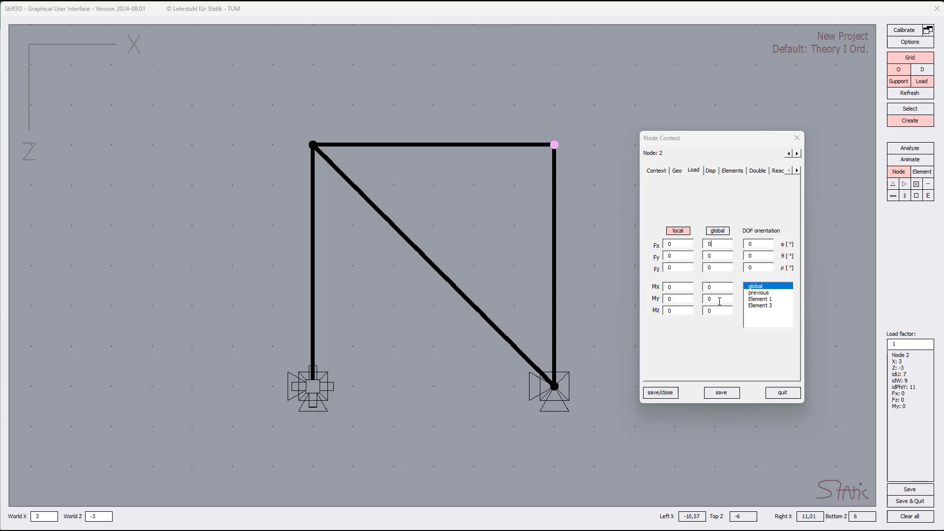
Examine the node's displacement settings, including the u, v, w values and the pre-deformations u0, v0 and w0.
{"action": "left_click", "coordinate": [717, 175]}
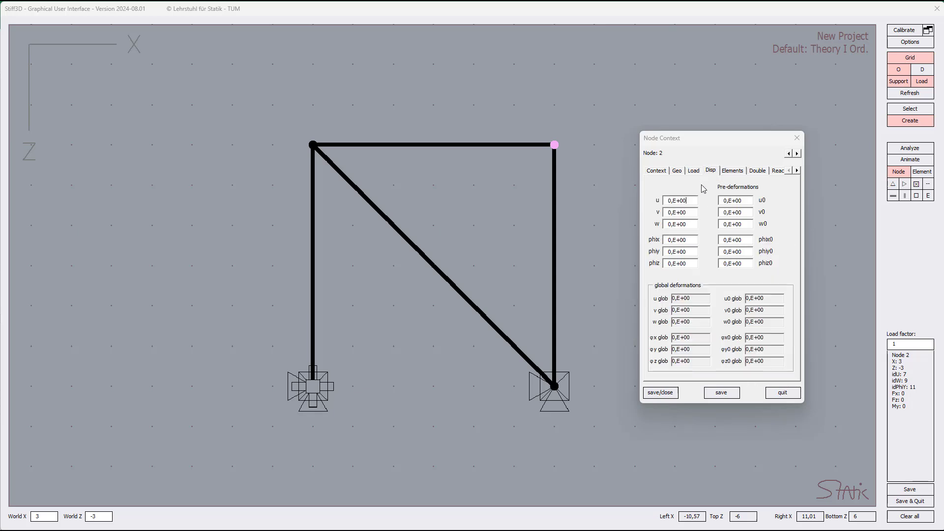
{"action": "left_click", "coordinate": [697, 201]}
{"action": "double_click", "coordinate": [688, 201]}
{"action": "key", "text": "Tab"}
{"action": "key", "text": "Tab"}
{"action": "left_click", "coordinate": [748, 205]}
{"action": "left_click", "coordinate": [745, 224]}
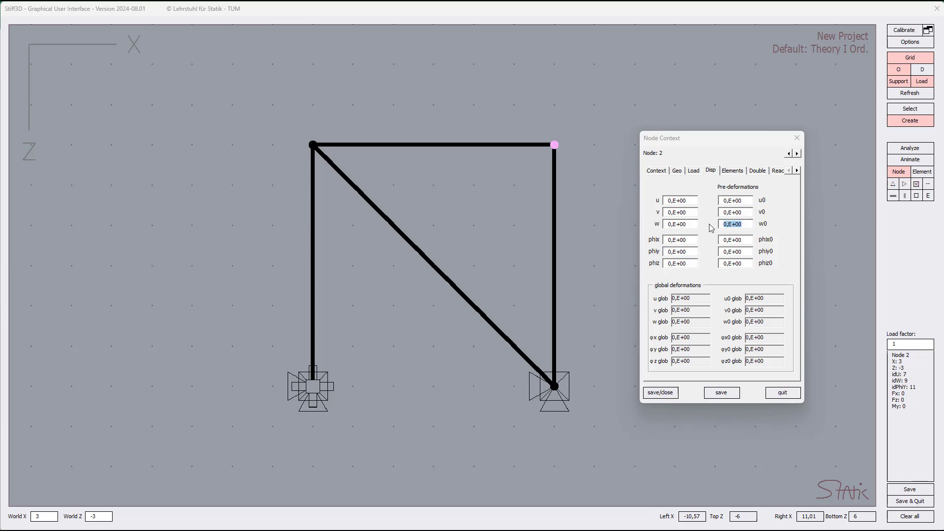
{"action": "left_click", "coordinate": [738, 213]}
Try selecting the node's attached elements individually and all together, ending with none selected.
{"action": "left_click", "coordinate": [733, 172]}
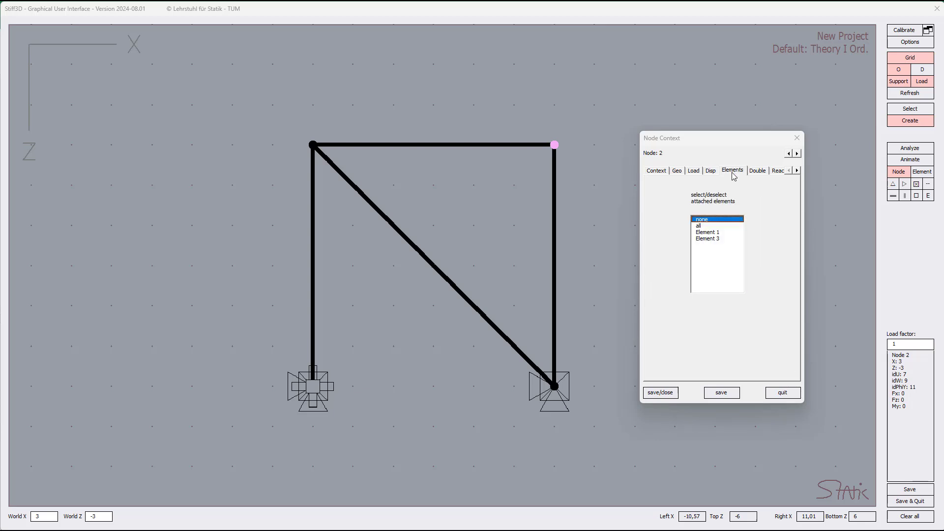
{"action": "left_click", "coordinate": [721, 232]}
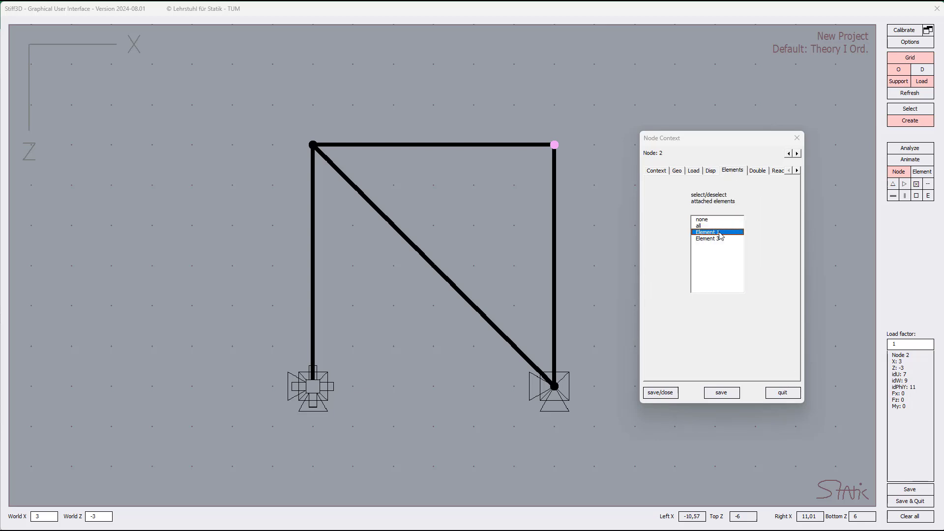
{"action": "left_click", "coordinate": [719, 239]}
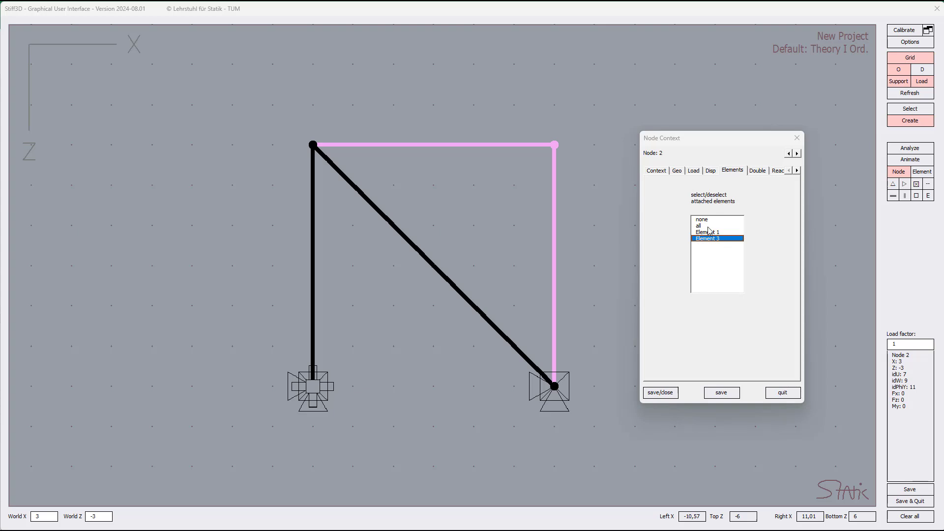
{"action": "left_click", "coordinate": [709, 221]}
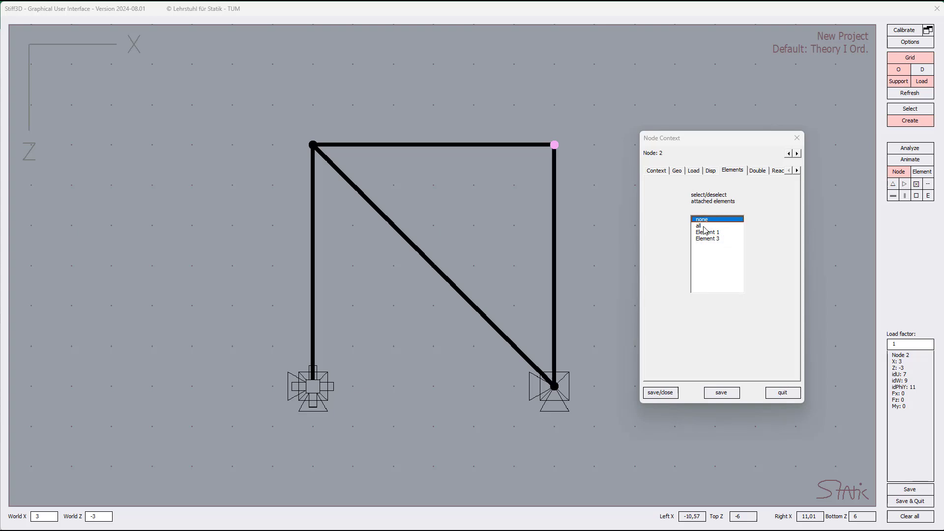
{"action": "left_click", "coordinate": [705, 227]}
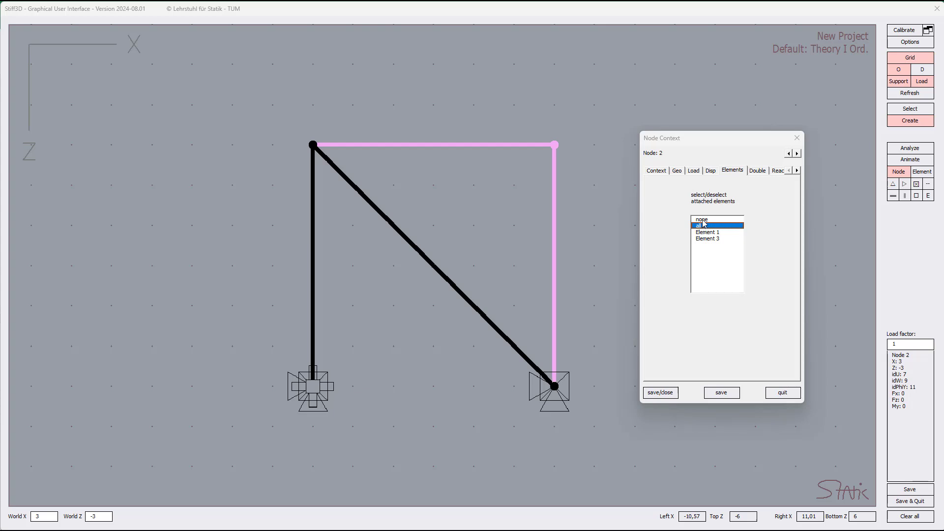
{"action": "left_click", "coordinate": [703, 220]}
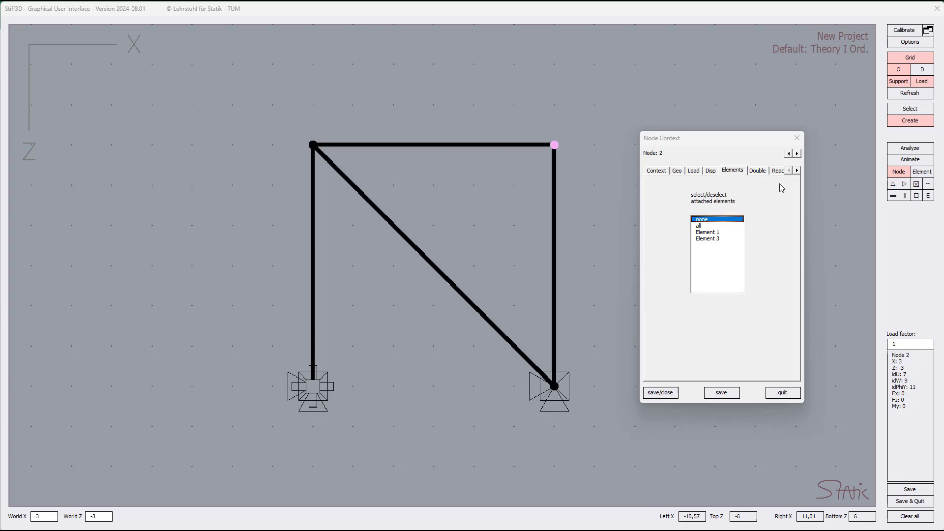
Examine the double-node assignment and reaction forces of Node 2, along with the reactions of Node 3.
{"action": "left_click", "coordinate": [797, 170]}
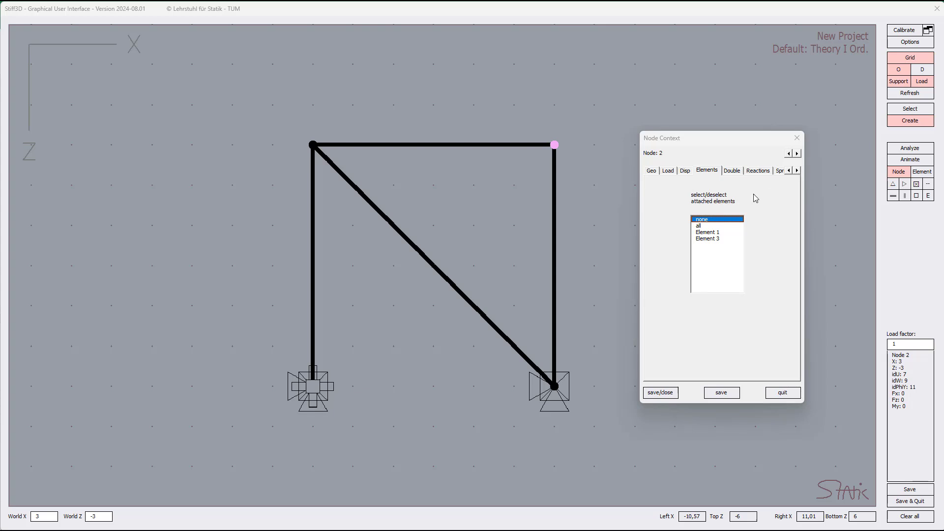
{"action": "left_click", "coordinate": [733, 172]}
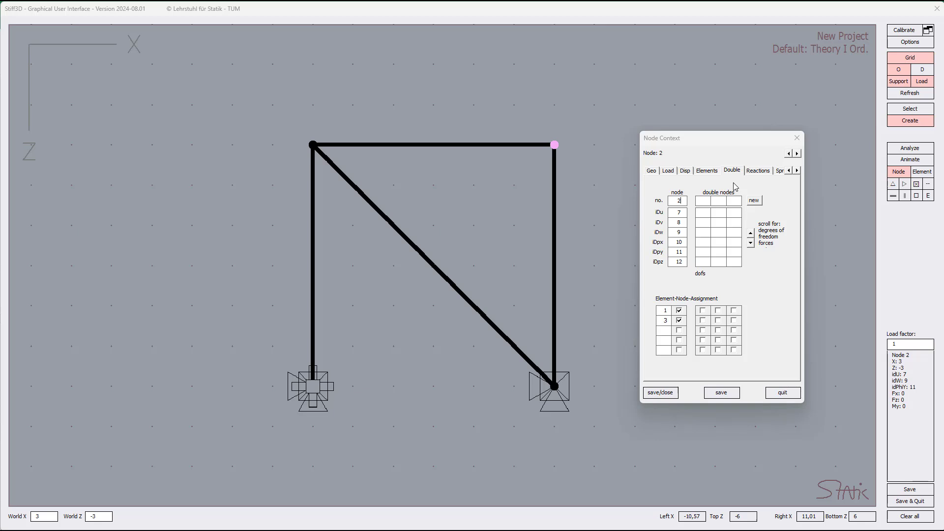
{"action": "left_click", "coordinate": [754, 174]}
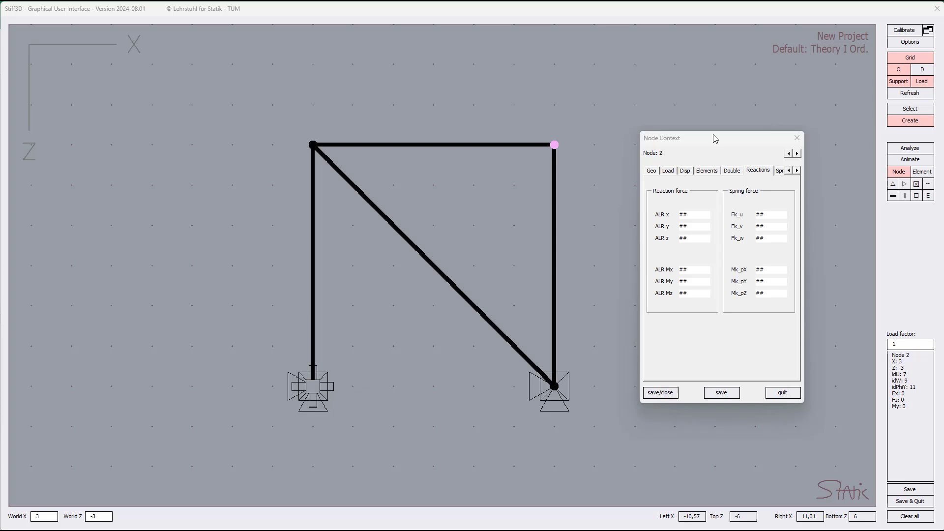
{"action": "left_click", "coordinate": [797, 153]}
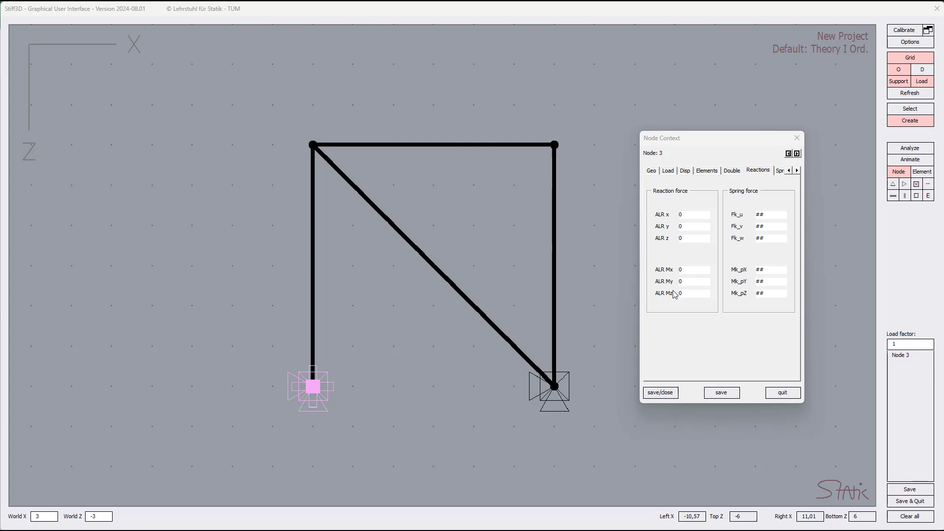
Give Node 2 support springs with k_u set to 1 and k_phix set to 1, save them, and quit the node settings.
{"action": "left_click", "coordinate": [780, 172]}
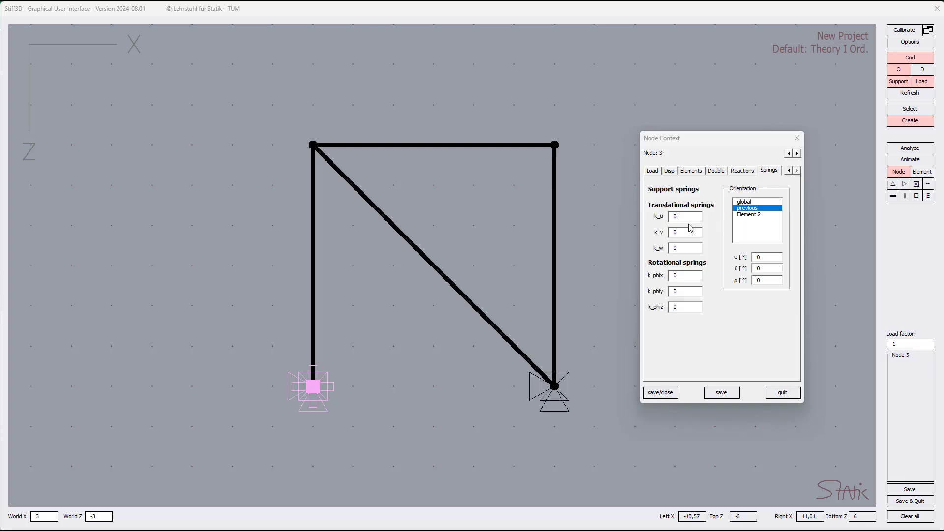
{"action": "left_click", "coordinate": [789, 153]}
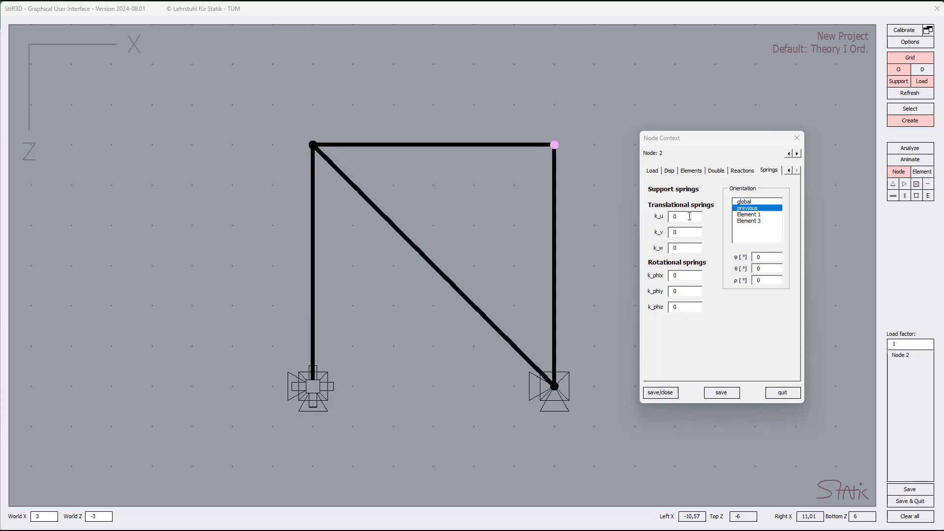
{"action": "type", "text": "1"}
{"action": "left_click", "coordinate": [722, 397]}
{"action": "left_click", "coordinate": [728, 396]}
{"action": "left_click_drag", "start_coordinate": [683, 293], "coordinate": [665, 293]}
{"action": "type", "text": "01"}
{"action": "left_click", "coordinate": [721, 393]}
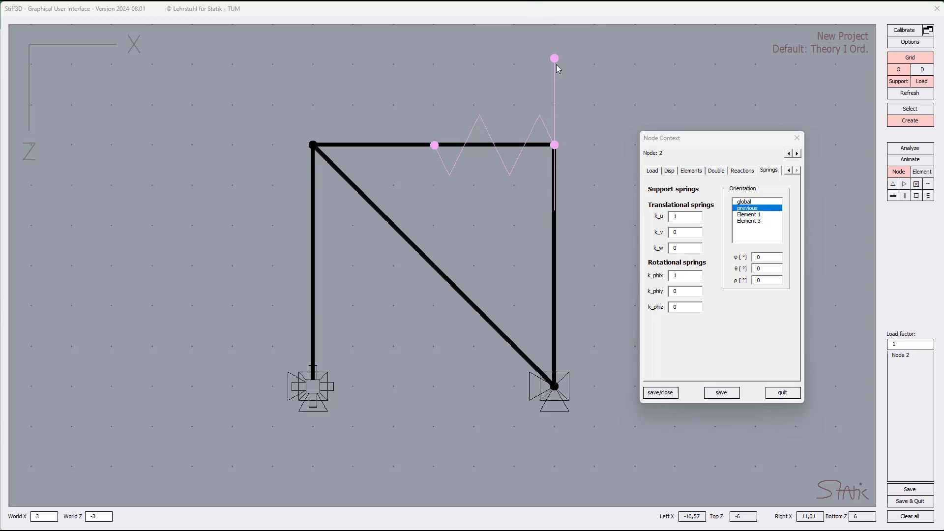
{"action": "left_click", "coordinate": [781, 393]}
Show the model in the four-view layout and rotate the perspective view to inspect the node's springs.
{"action": "right_click", "coordinate": [638, 132]}
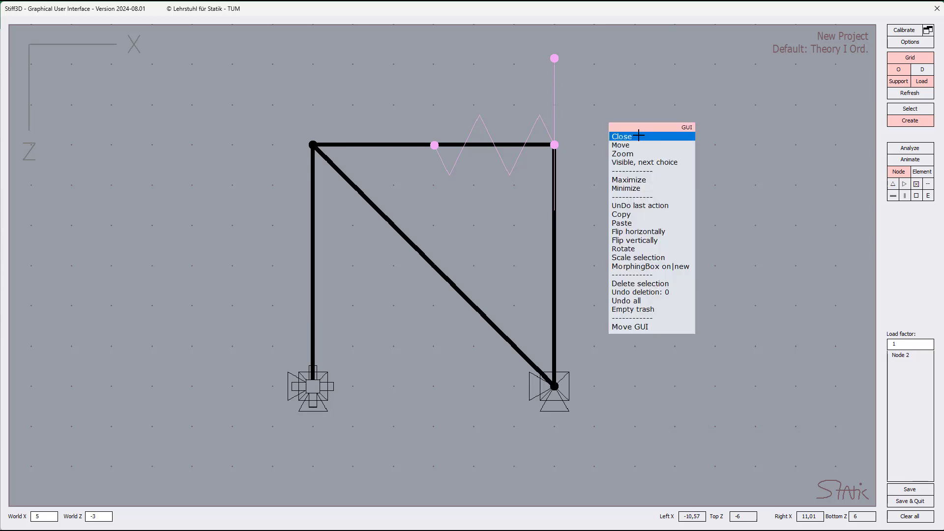
{"action": "left_click", "coordinate": [638, 181]}
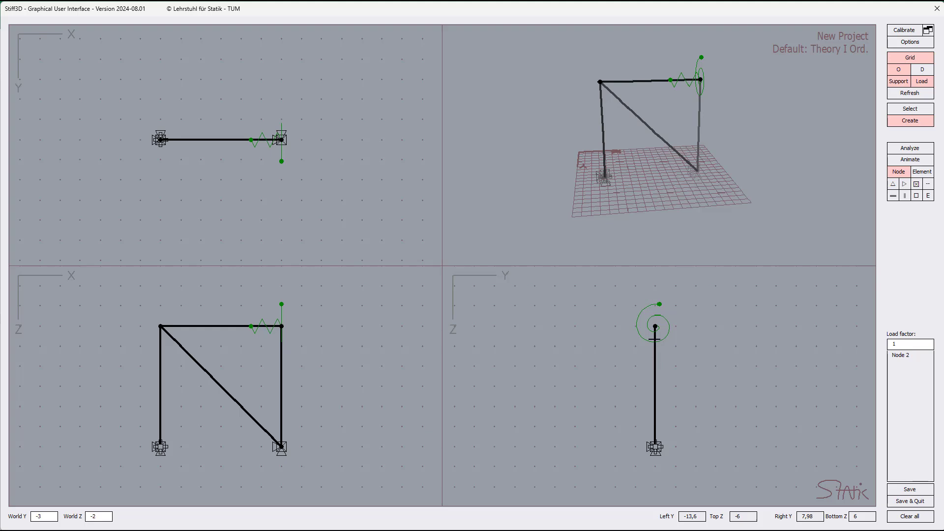
{"action": "left_click_drag", "start_coordinate": [541, 190], "coordinate": [680, 82]}
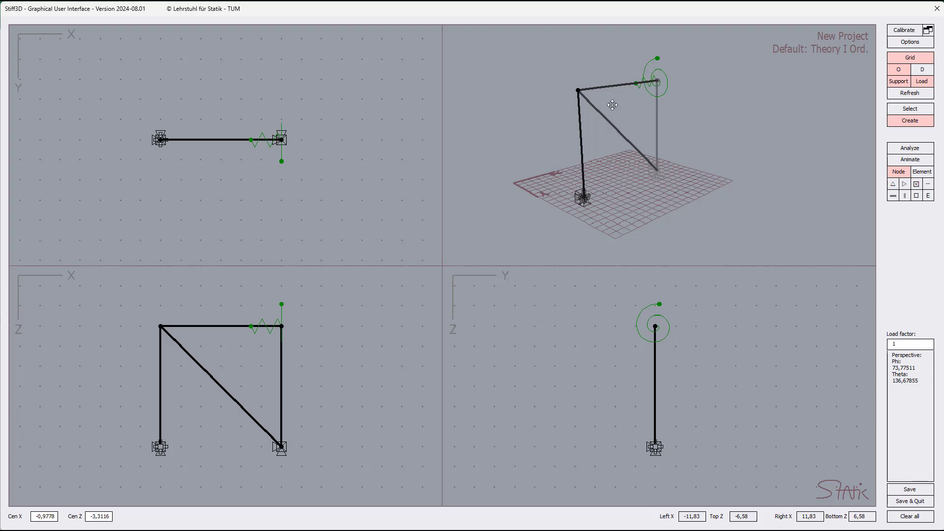
{"action": "mouse_move", "coordinate": [285, 324]}
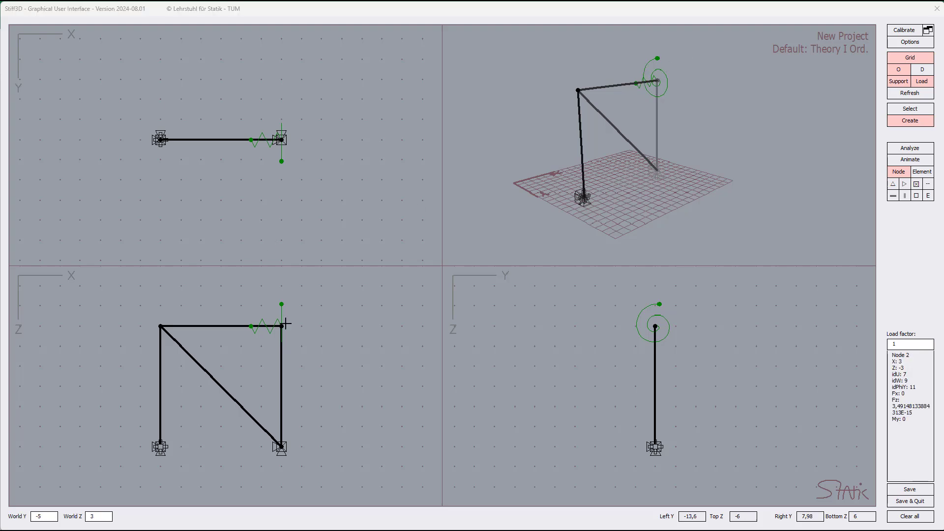
Reset the upper-right node's support springs k_u and k_phix to 0 and save the settings.
{"action": "right_click", "coordinate": [283, 330]}
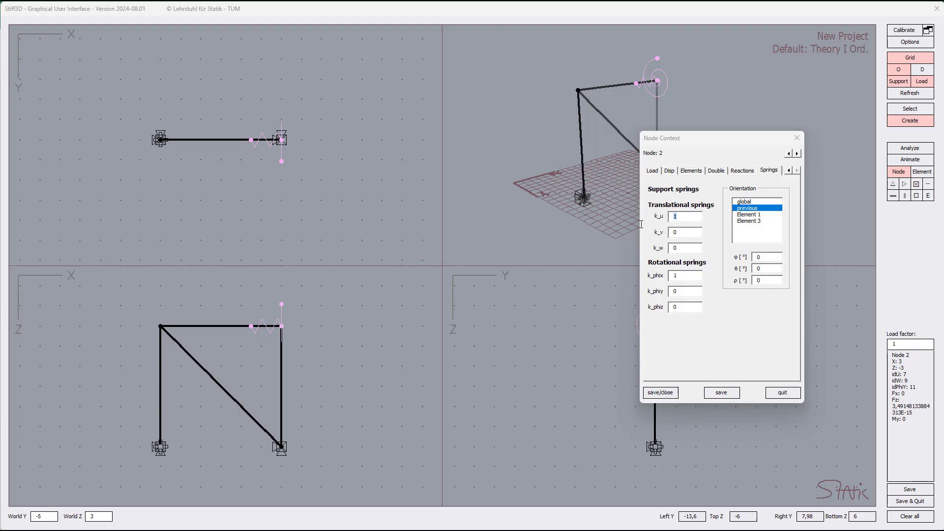
{"action": "type", "text": "0"}
{"action": "left_click", "coordinate": [668, 279]}
{"action": "type", "text": "0"}
{"action": "left_click", "coordinate": [660, 393]}
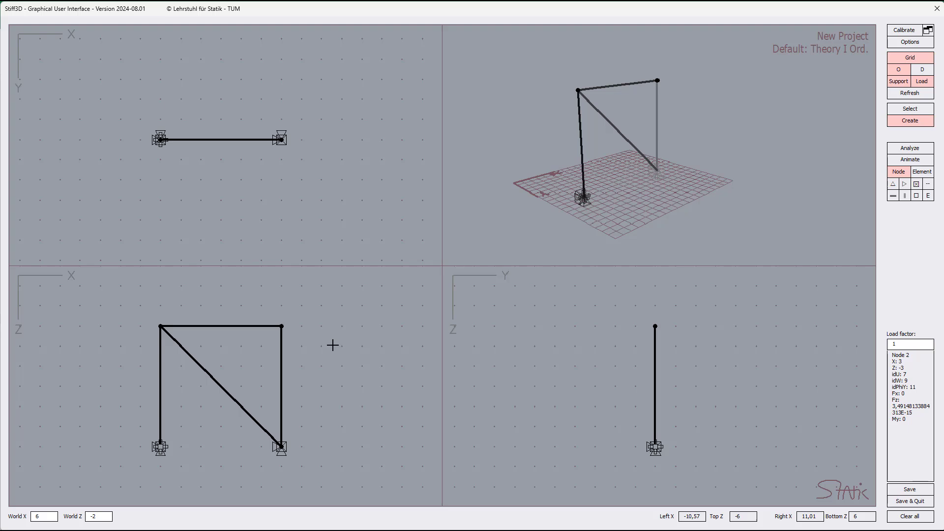
Open the upper-right node's edit settings and close them without making changes.
{"action": "right_click", "coordinate": [281, 326]}
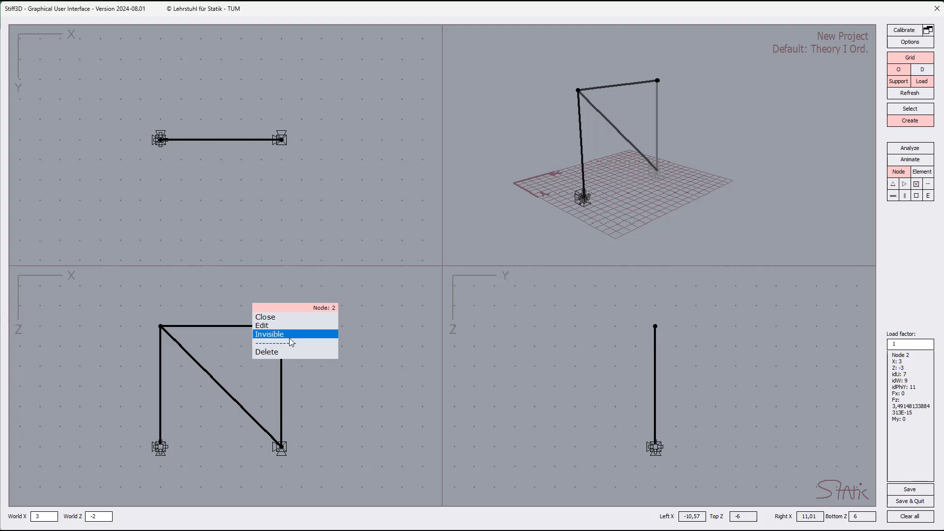
{"action": "left_click", "coordinate": [279, 326]}
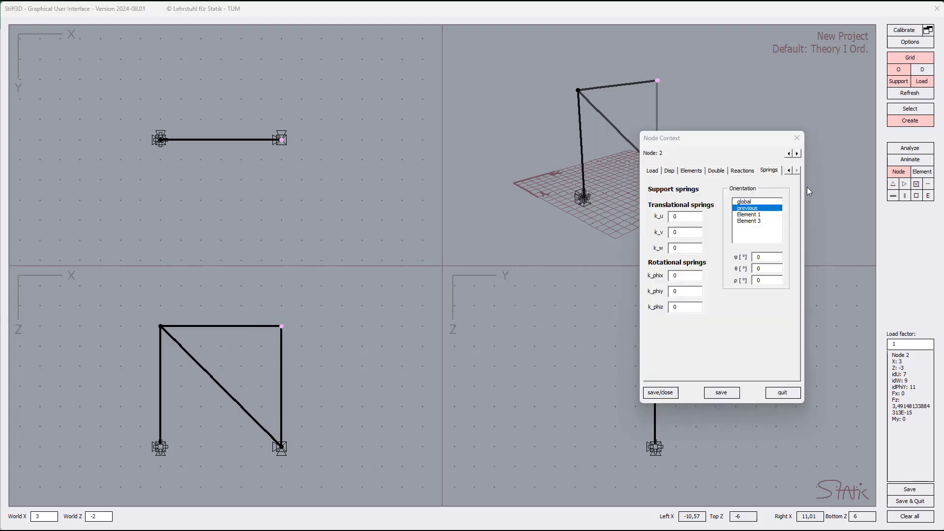
{"action": "left_click", "coordinate": [797, 138]}
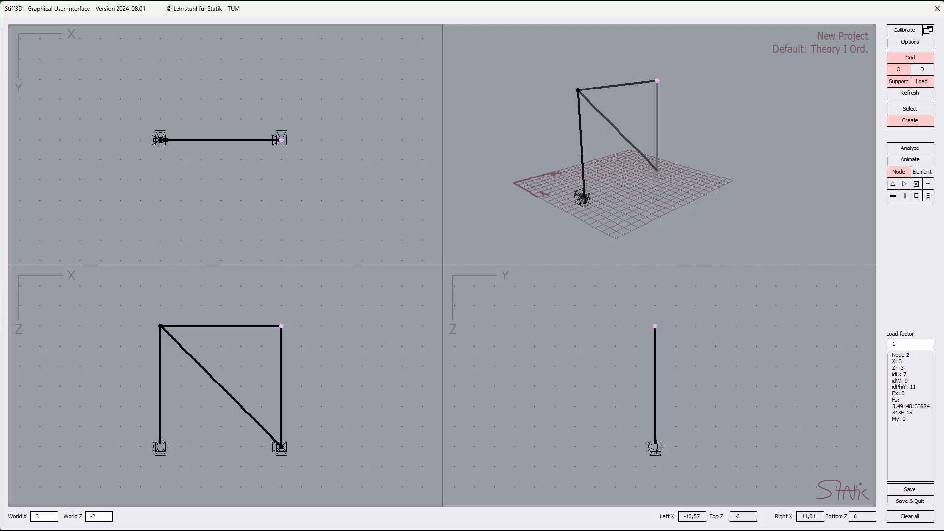
Make the upper-right node invisible and try to delete it by putting it to trash.
{"action": "right_click", "coordinate": [279, 326]}
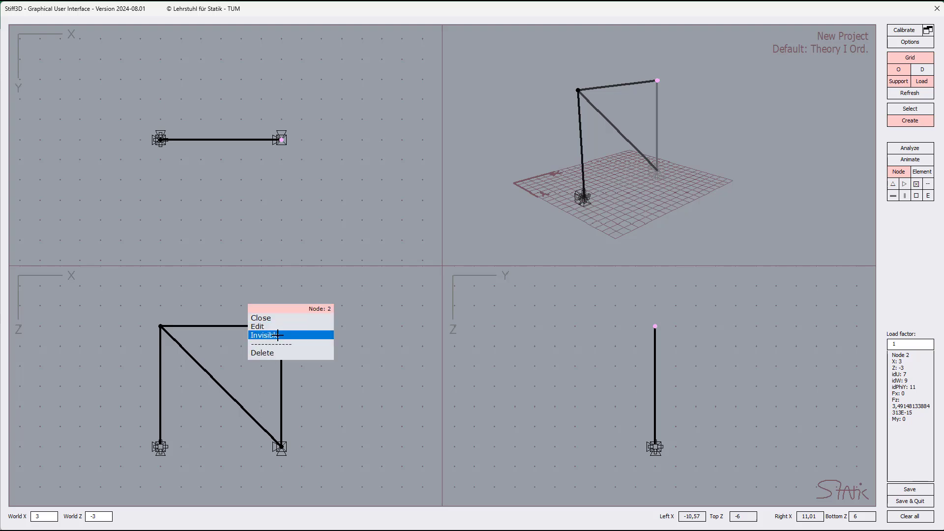
{"action": "left_click", "coordinate": [281, 333]}
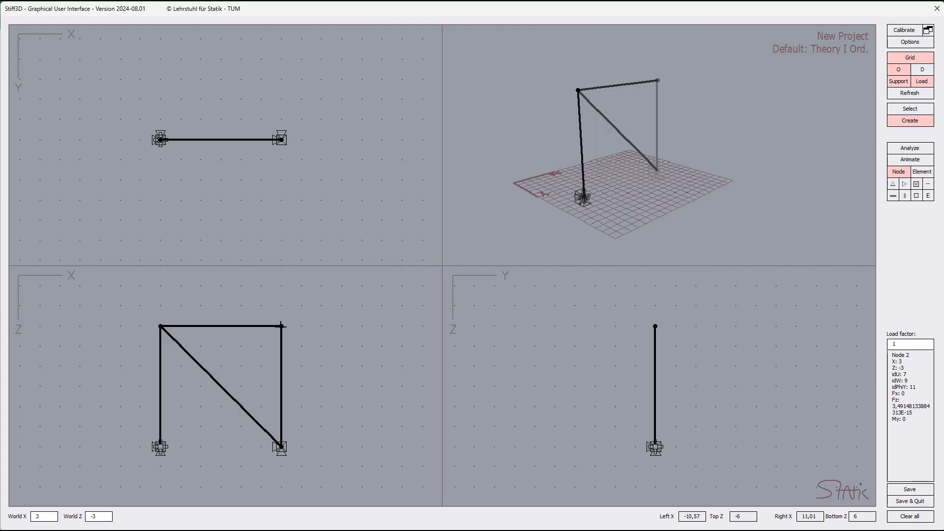
{"action": "right_click", "coordinate": [280, 326]}
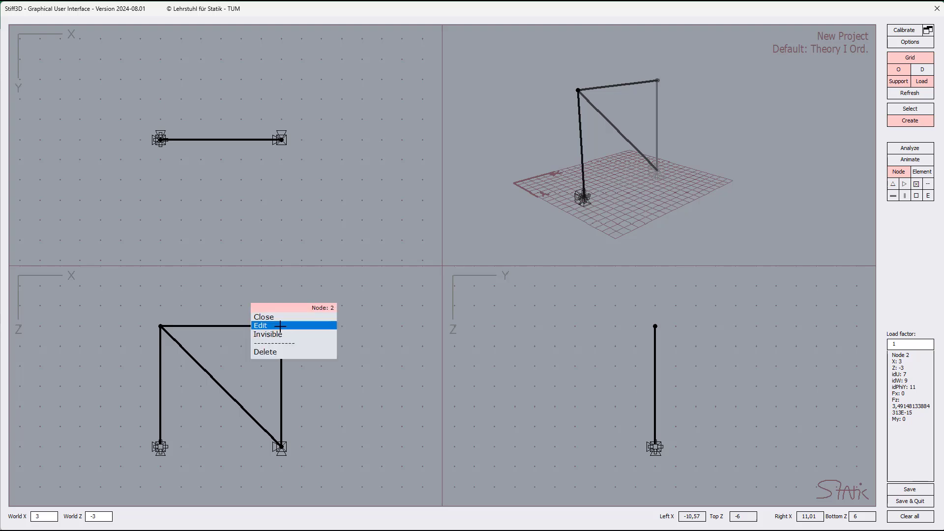
{"action": "left_click", "coordinate": [287, 351]}
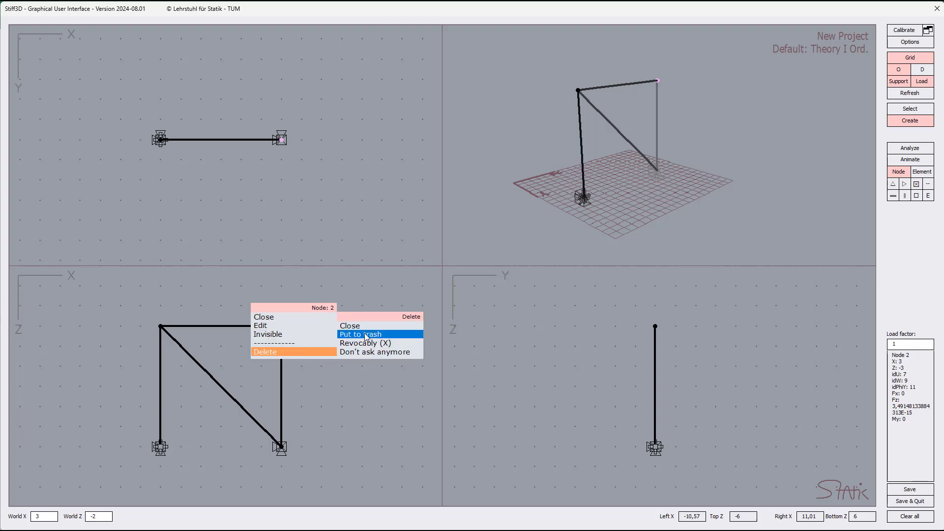
{"action": "left_click", "coordinate": [364, 334]}
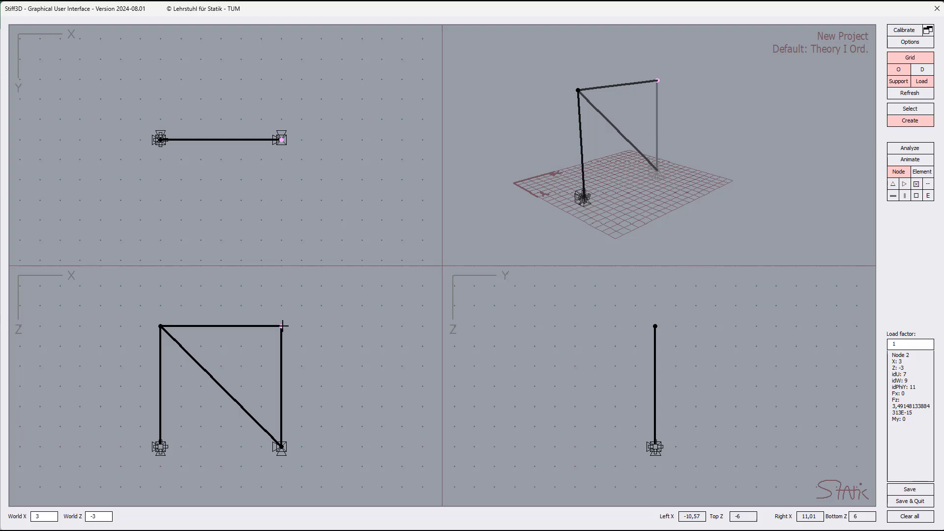
Check the upper-right node's context menu in create mode, and reopen it in select mode to compare the options.
{"action": "right_click", "coordinate": [283, 326]}
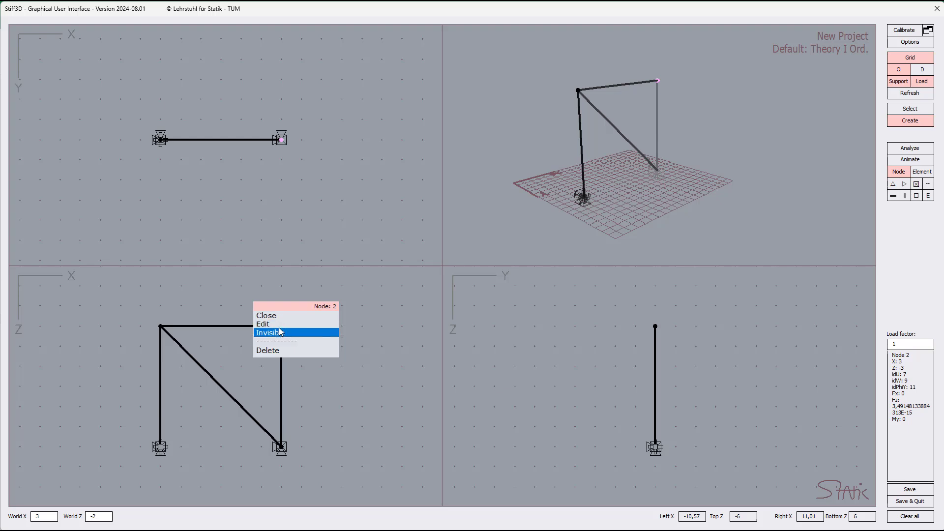
{"action": "left_click", "coordinate": [278, 316]}
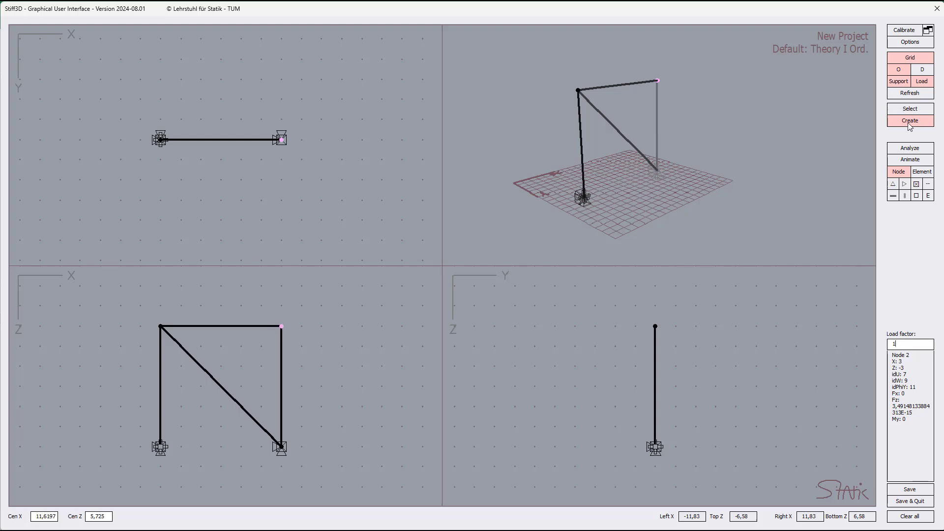
{"action": "left_click", "coordinate": [917, 108]}
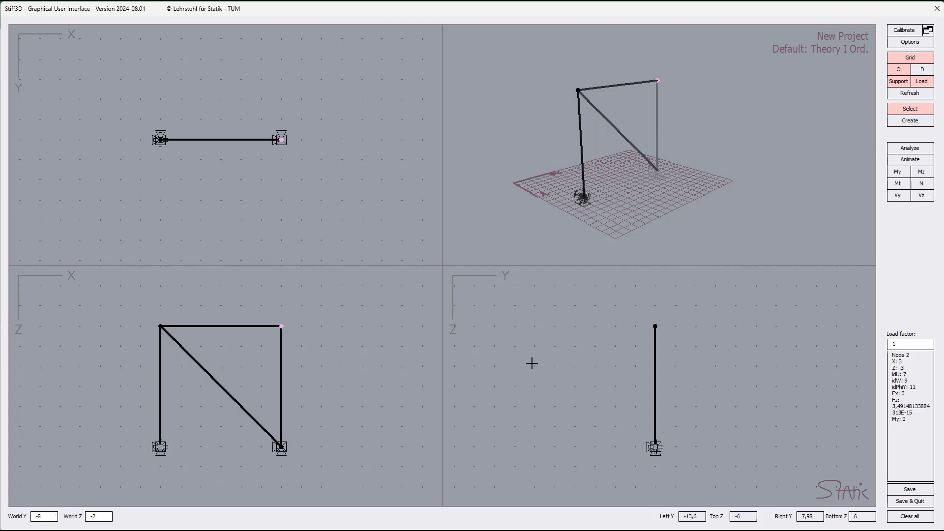
{"action": "left_click", "coordinate": [282, 326]}
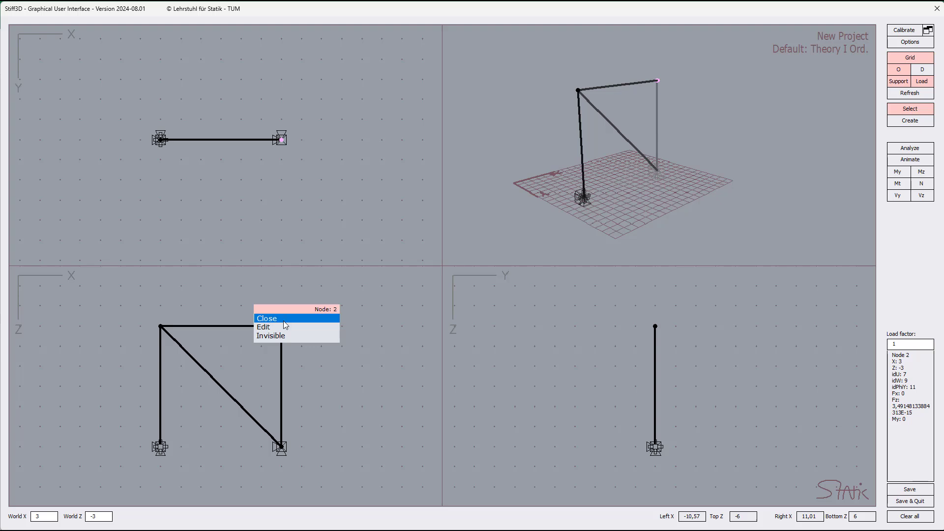
Close the upper-right node's context menu and switch the frame from select mode through create mode to Animate.
{"action": "left_click", "coordinate": [283, 319]}
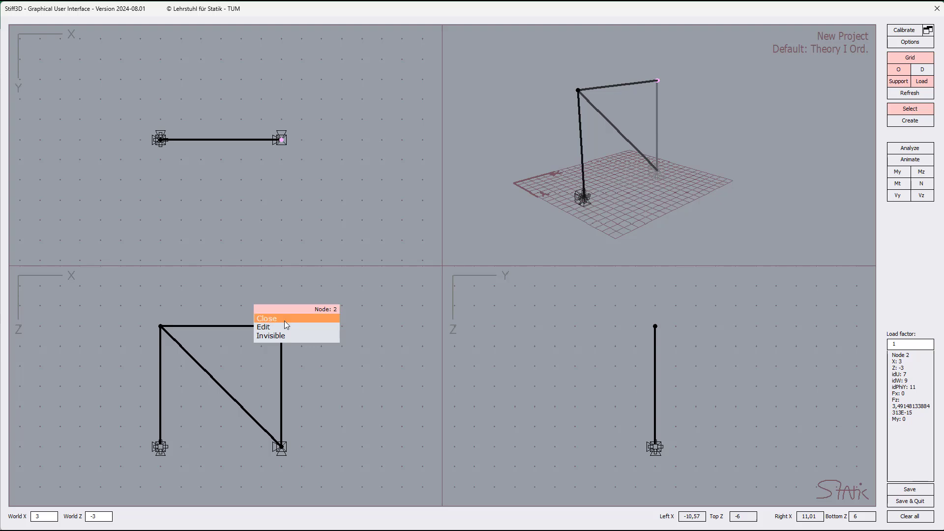
{"action": "left_click", "coordinate": [919, 122]}
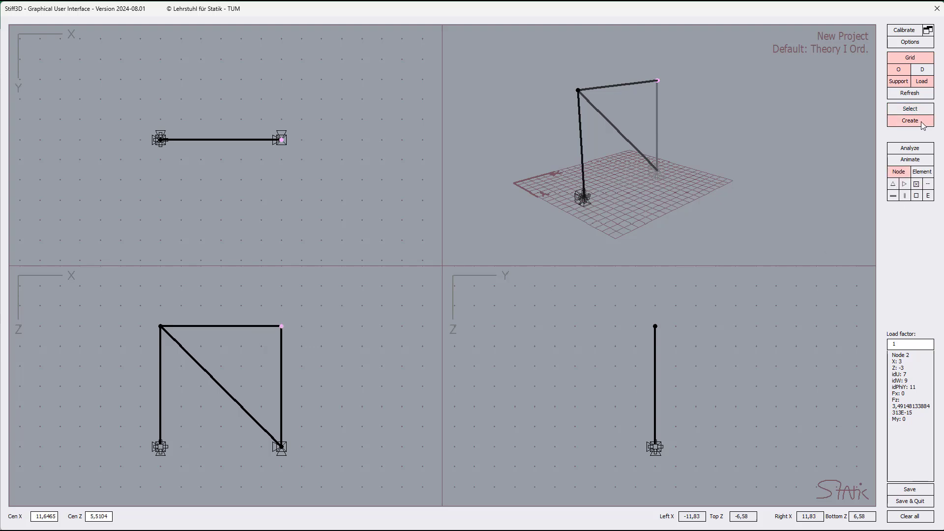
{"action": "left_click", "coordinate": [920, 162]}
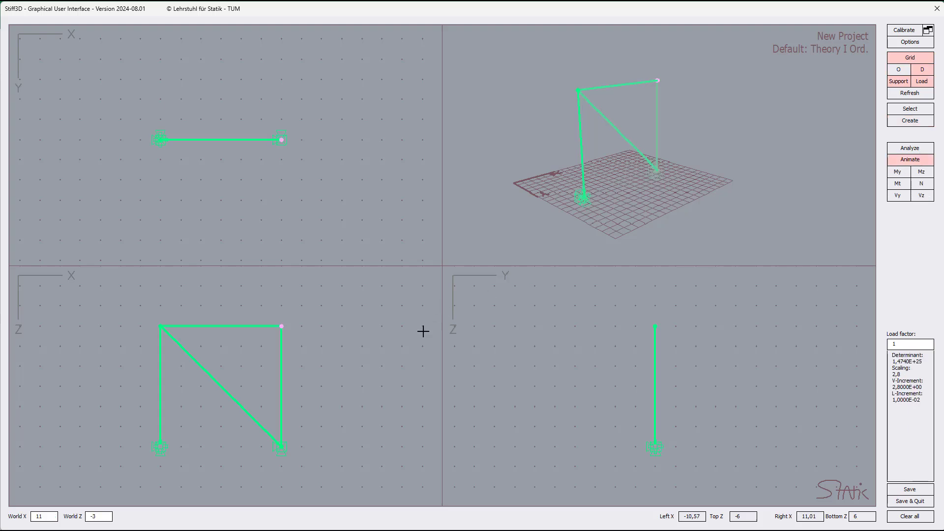
Enable Support forces for the upper-right node, then check the option in its context menu and close the menu.
{"action": "left_click", "coordinate": [281, 327]}
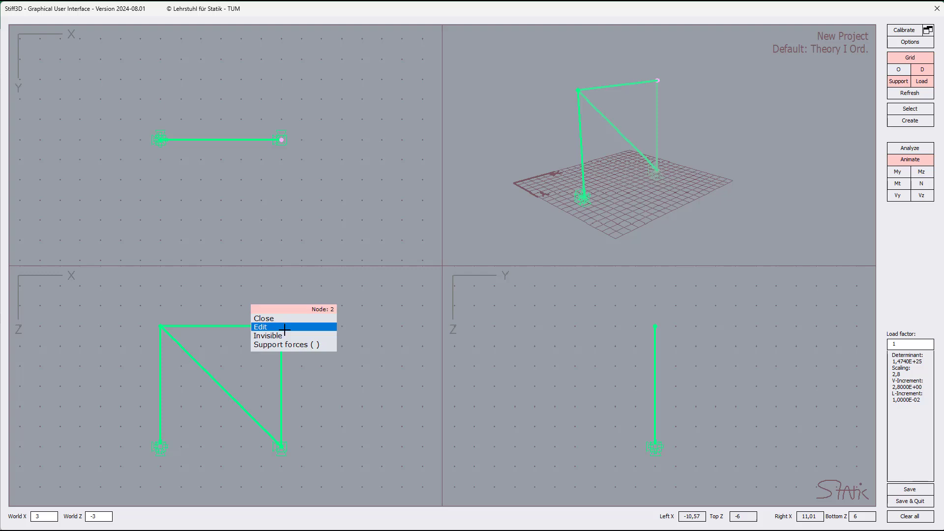
{"action": "left_click", "coordinate": [289, 344]}
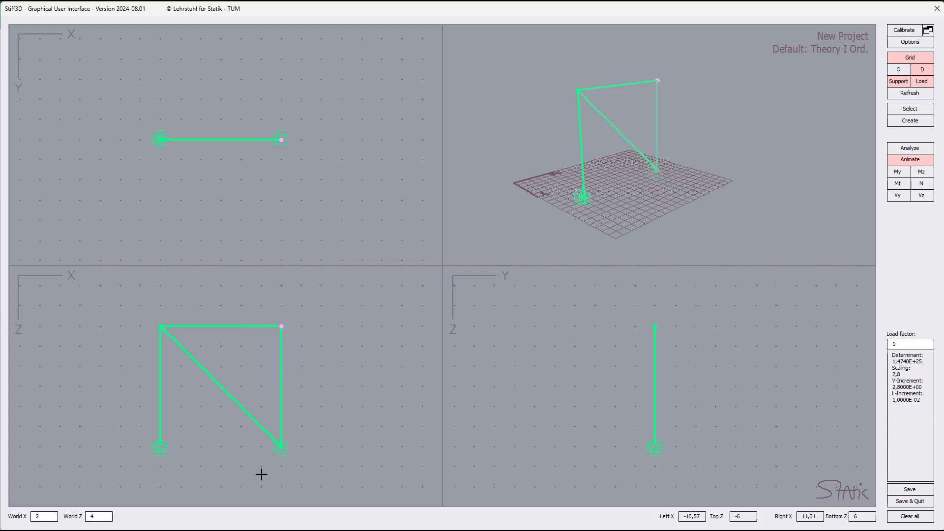
{"action": "left_click", "coordinate": [281, 326]}
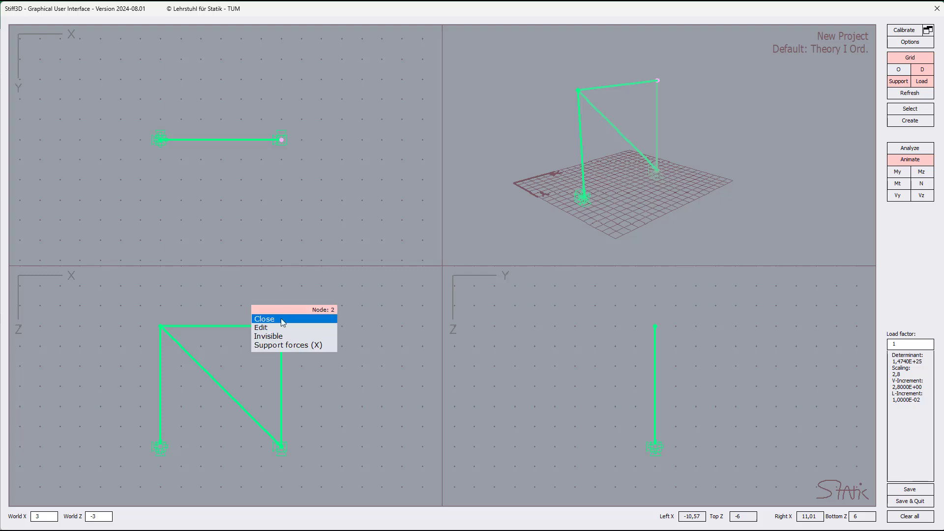
{"action": "left_click", "coordinate": [280, 318]}
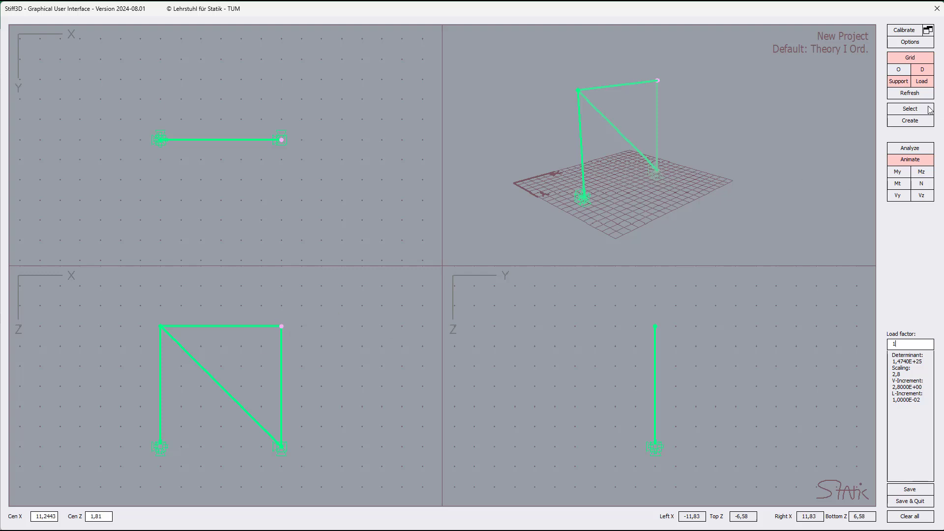